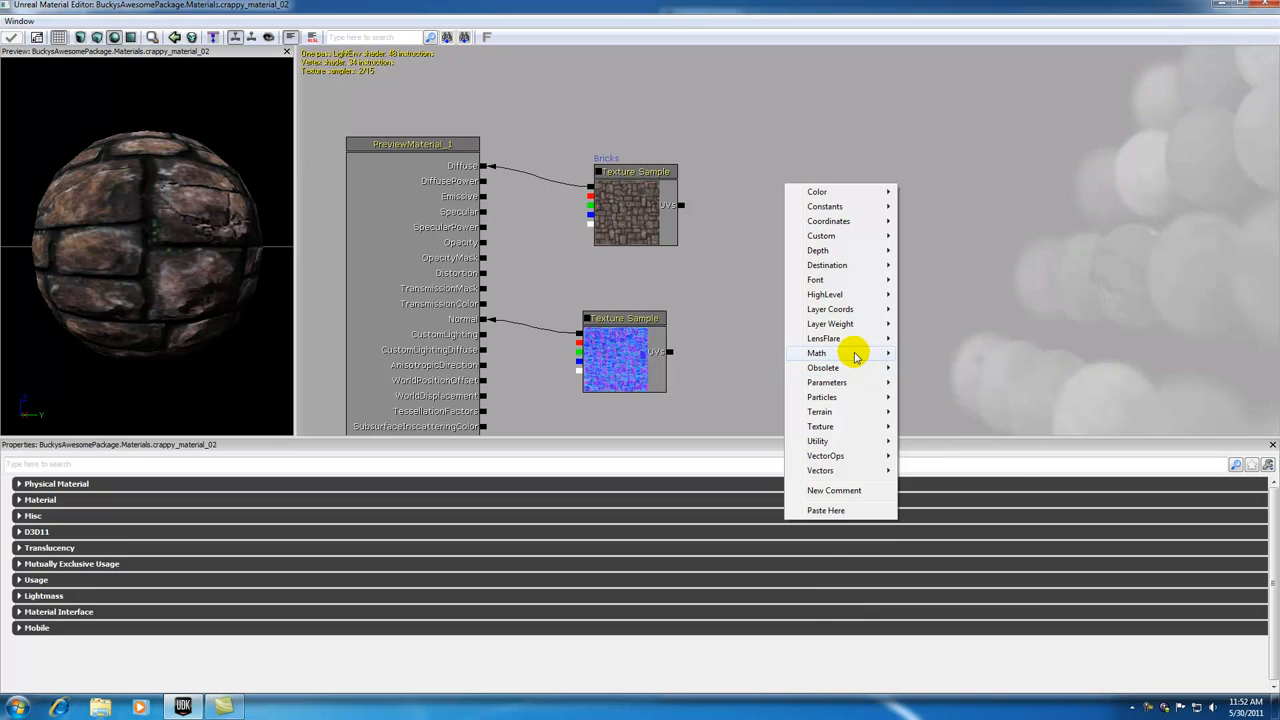
Step: Break the link between the Bricks texture sample and Diffuse, and move the Bricks node up and away from the material node
{"action": "left_click", "coordinate": [951, 302]}
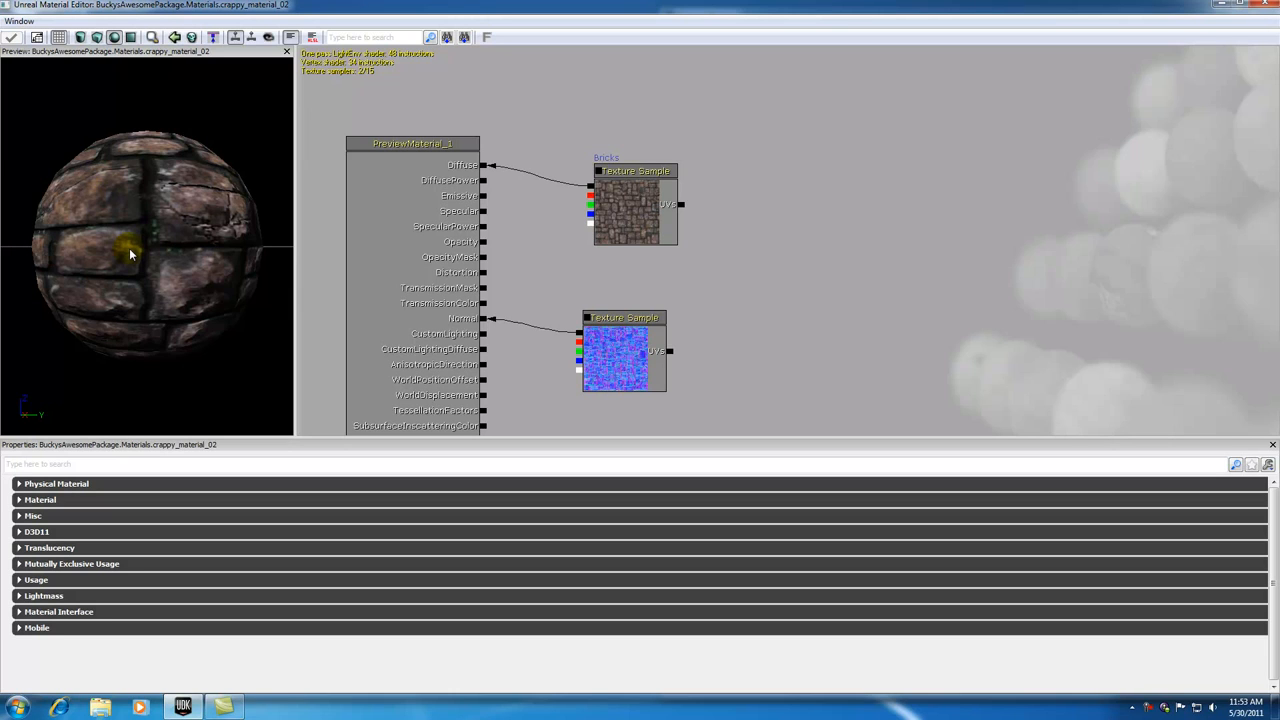
{"action": "left_click", "coordinate": [484, 166], "text": "alt"}
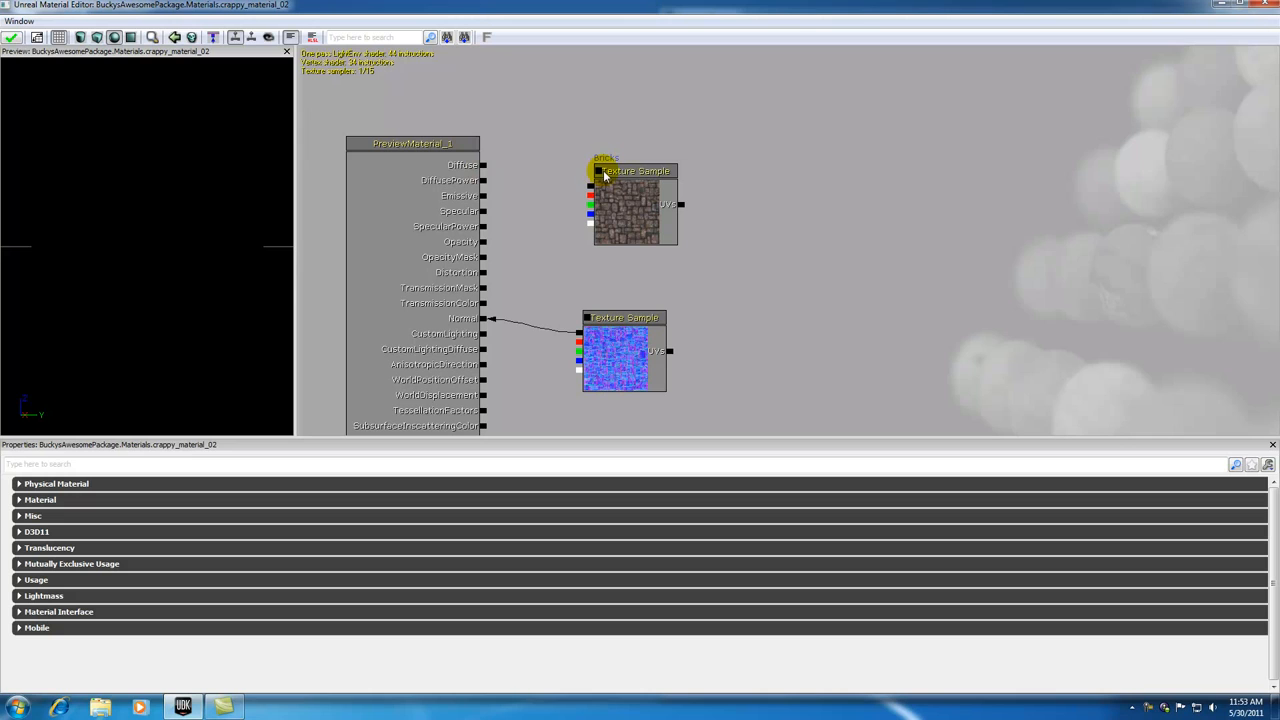
{"action": "left_click_drag", "start_coordinate": [620, 174], "coordinate": [678, 89]}
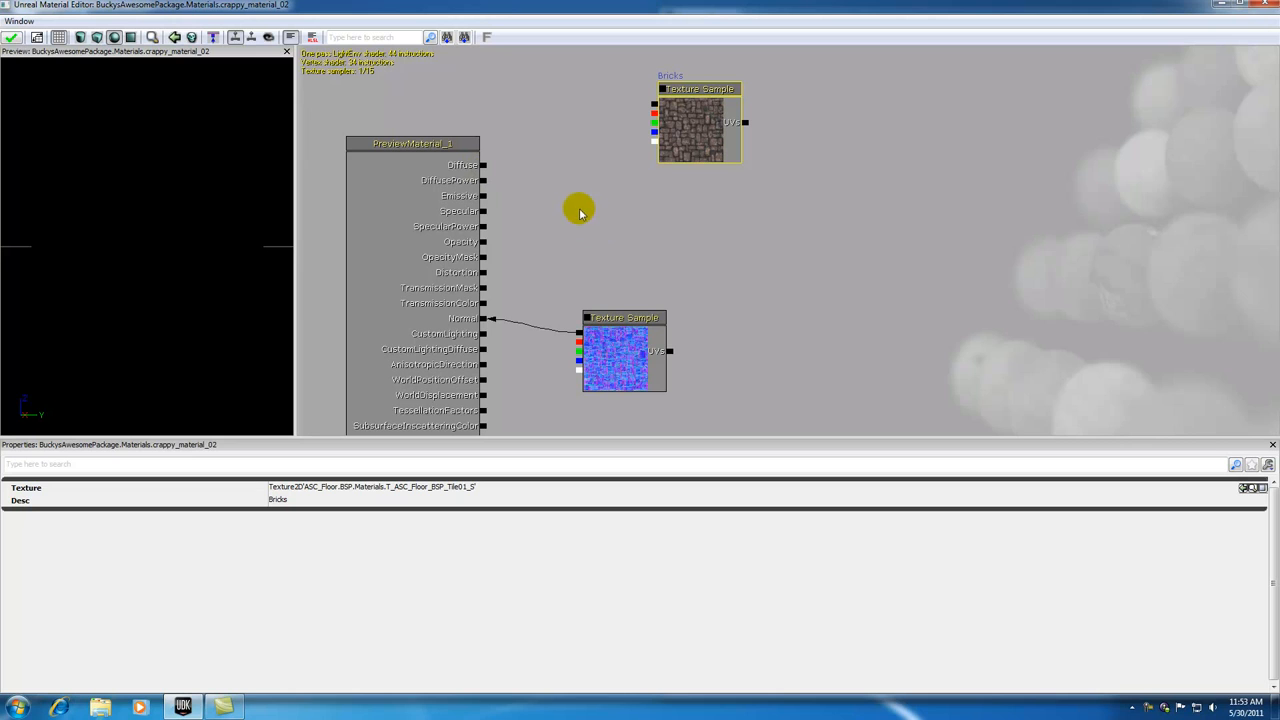
Step: Add a Multiply expression and place it between the material node and the Bricks texture sample
{"action": "right_click", "coordinate": [563, 142]}
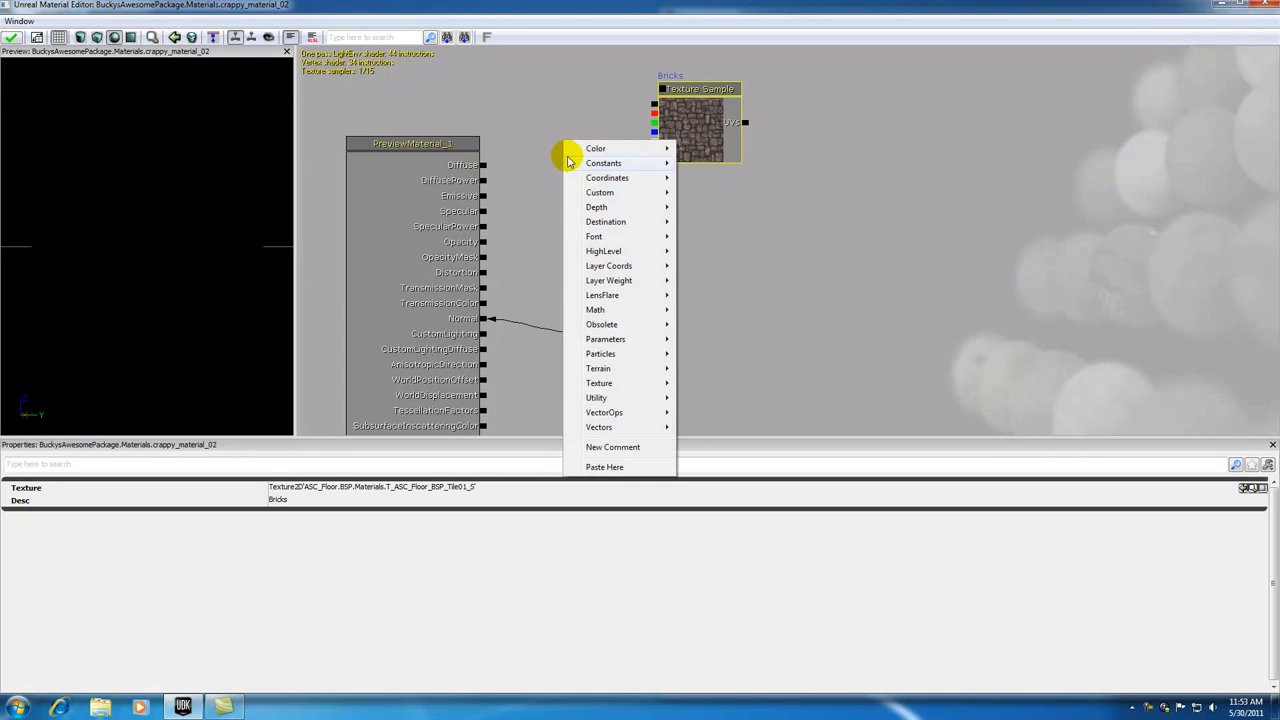
{"action": "mouse_move", "coordinate": [596, 311]}
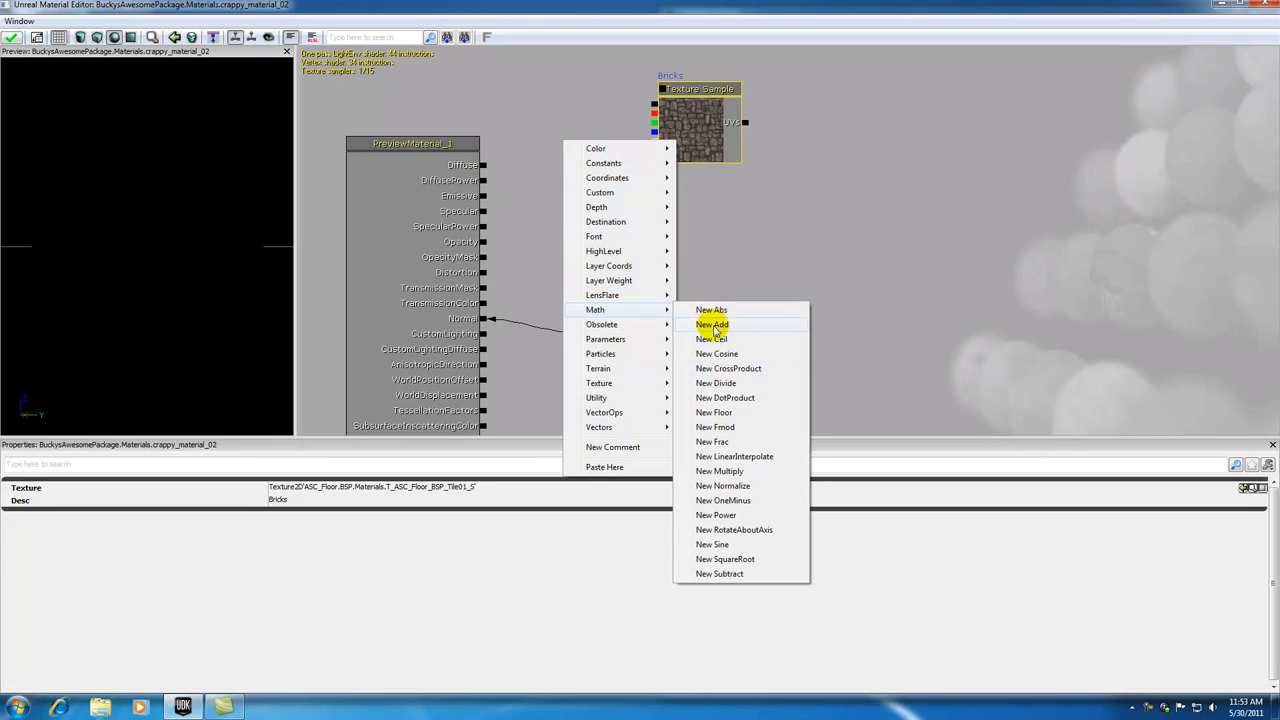
{"action": "left_click", "coordinate": [719, 471]}
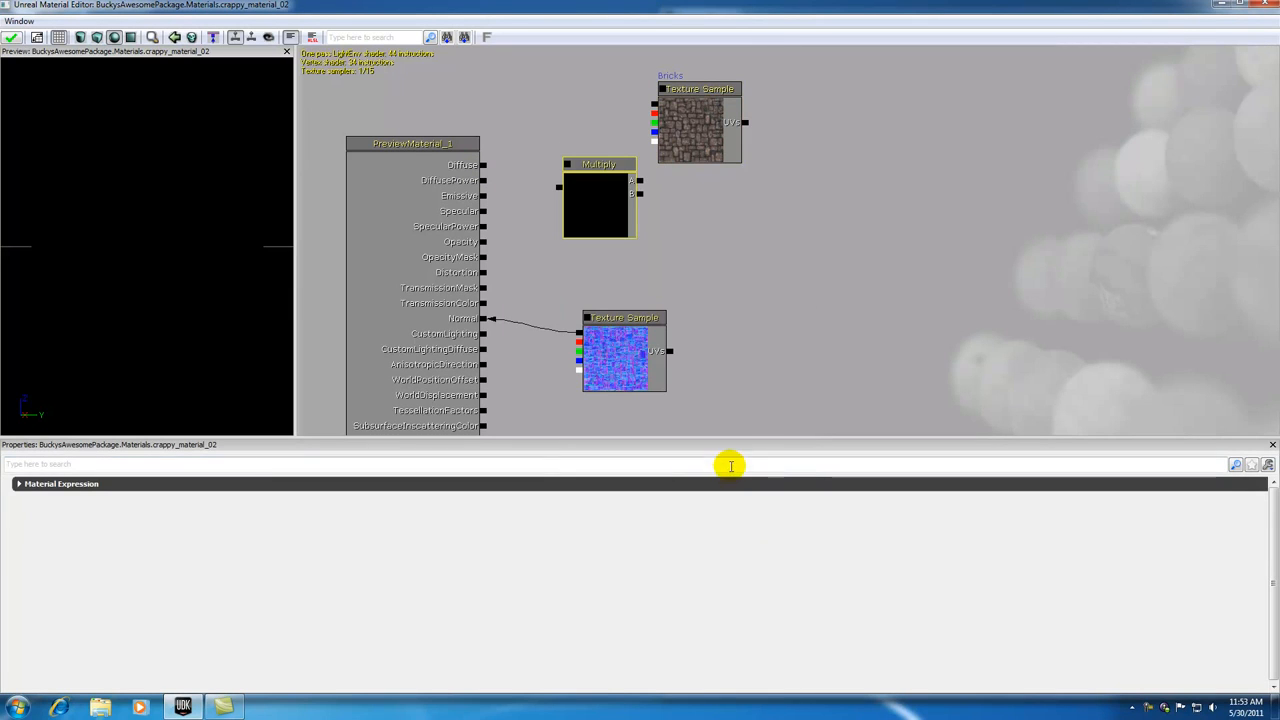
{"action": "left_click_drag", "start_coordinate": [593, 164], "coordinate": [573, 133]}
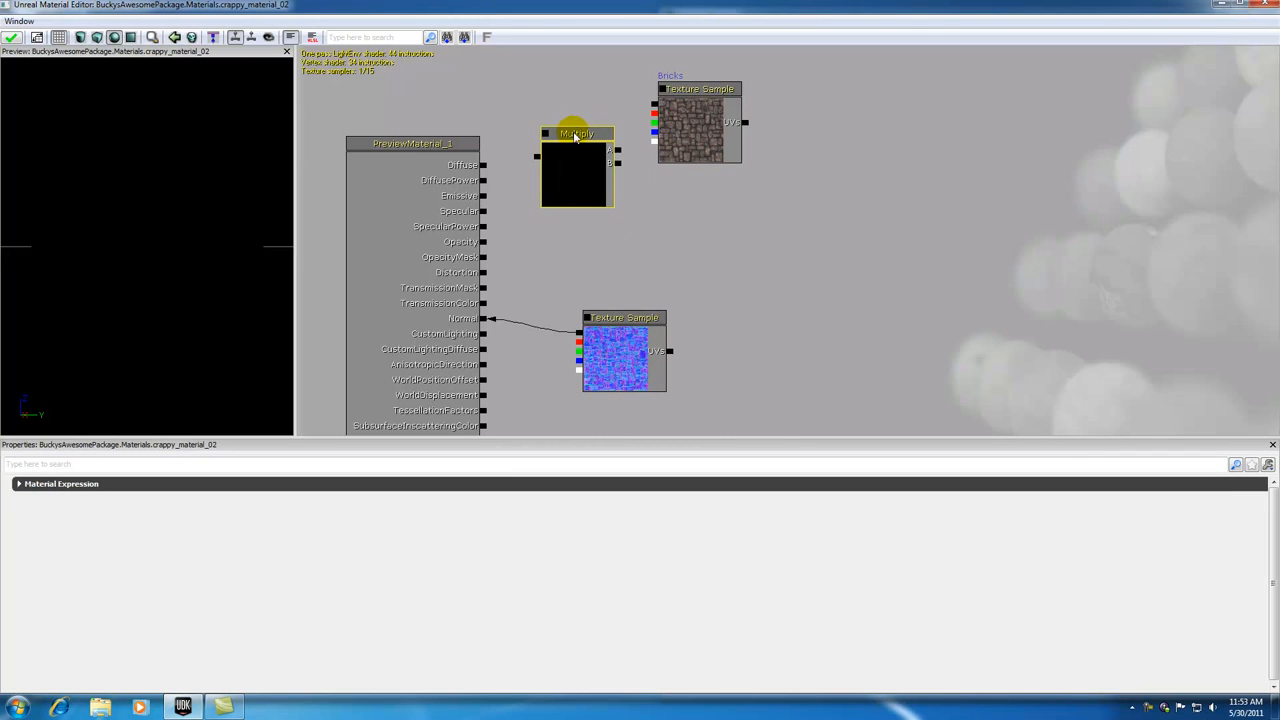
Step: Connect the Multiply output to Diffuse and the Bricks texture's main output to Multiply input A
{"action": "left_click", "coordinate": [591, 106]}
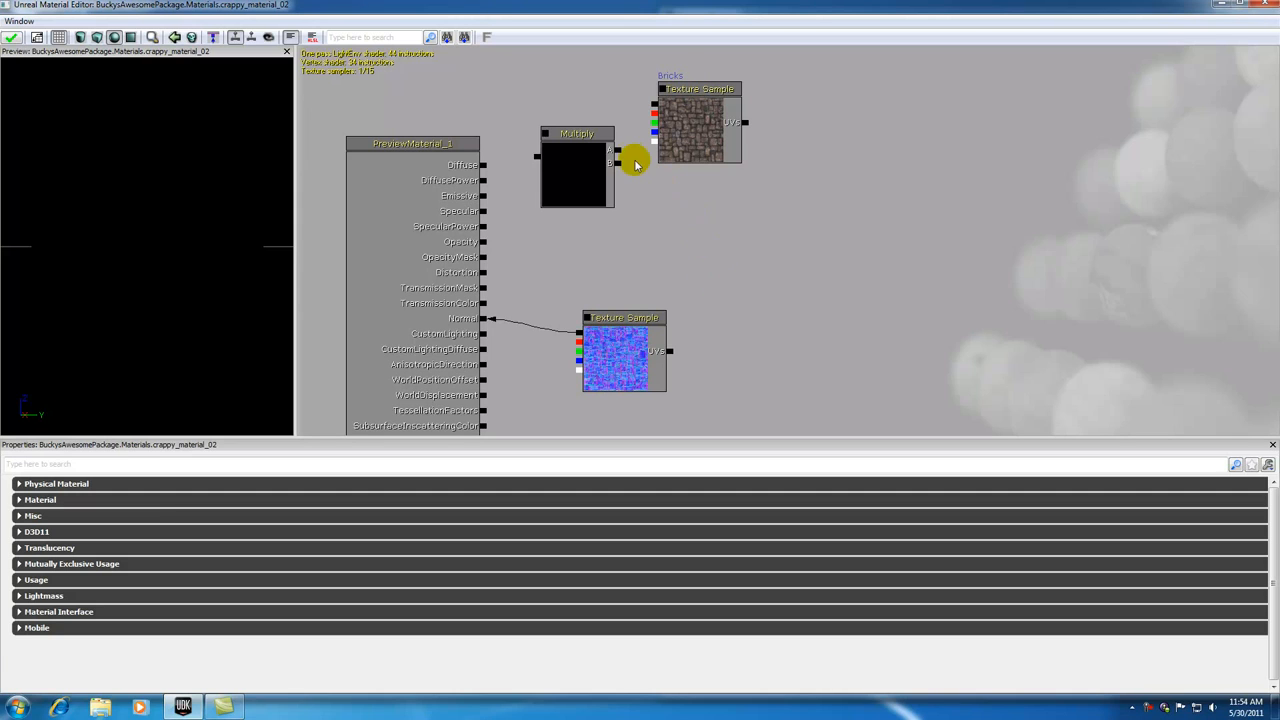
{"action": "left_click_drag", "start_coordinate": [535, 156], "coordinate": [490, 172]}
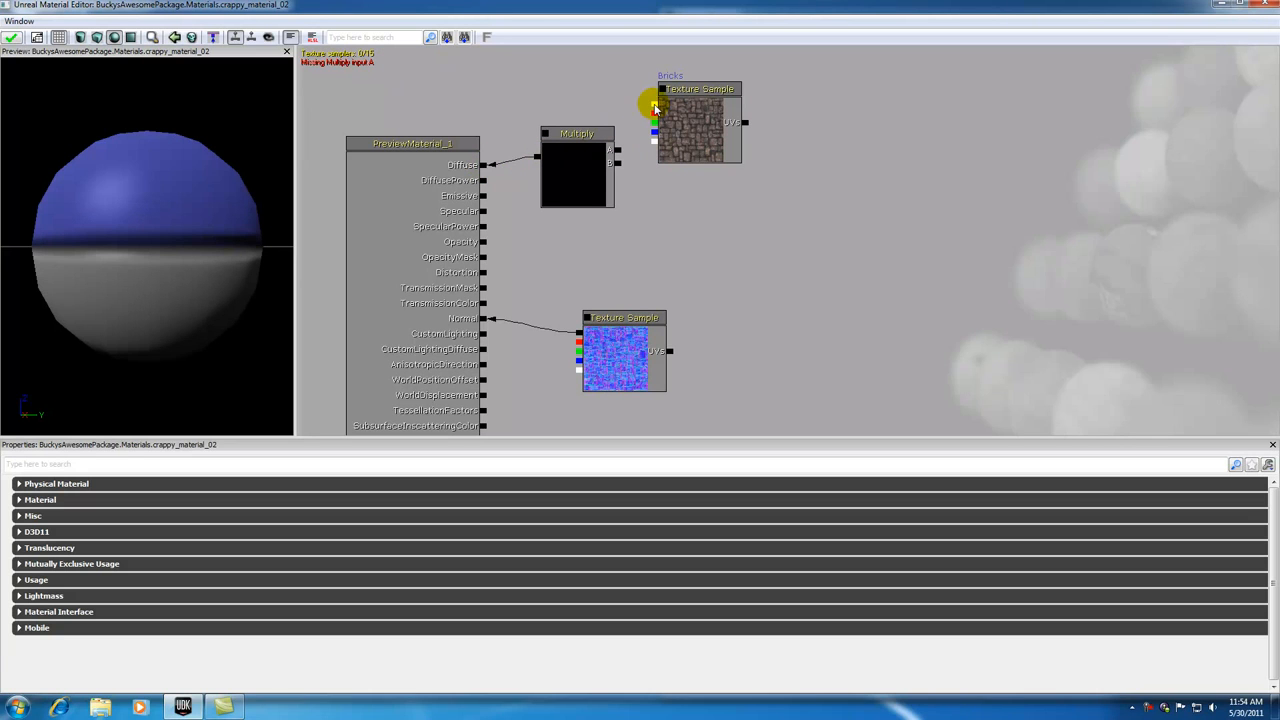
{"action": "left_click_drag", "start_coordinate": [653, 108], "coordinate": [618, 152]}
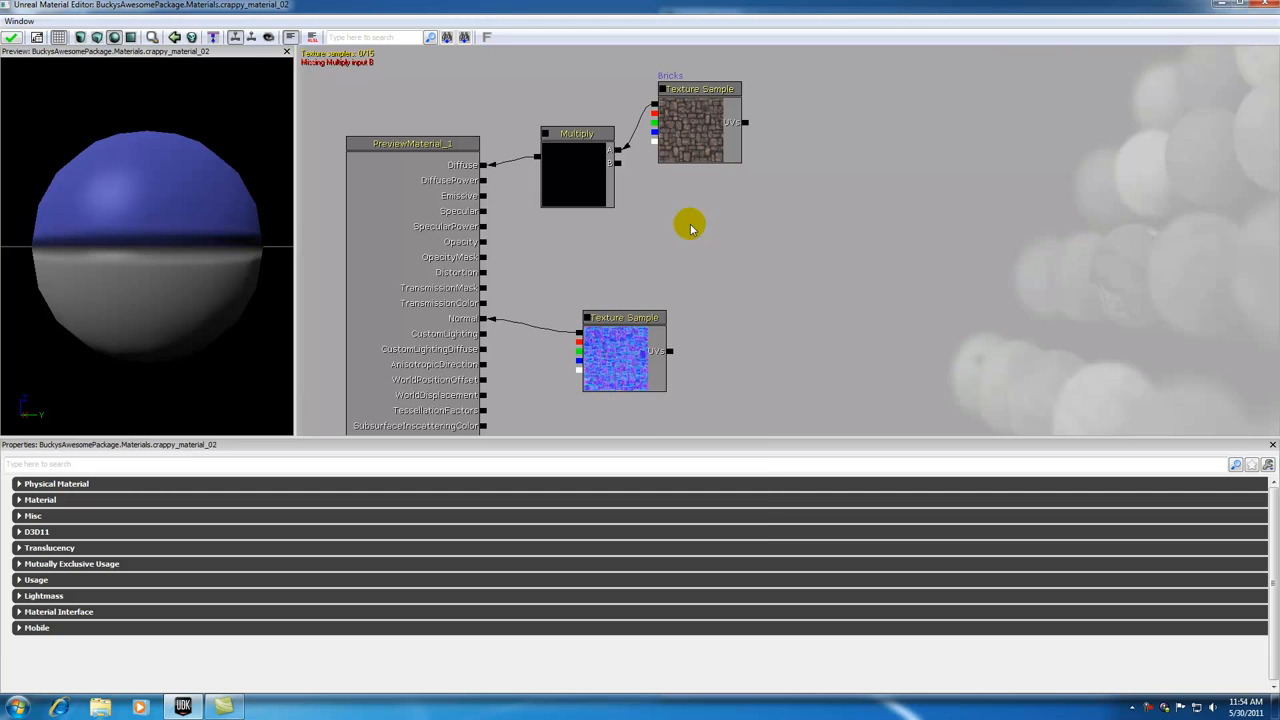
Step: Add a Constant3Vector expression and place it just below the Bricks texture sample
{"action": "right_click", "coordinate": [655, 205]}
{"action": "mouse_move", "coordinate": [688, 225]}
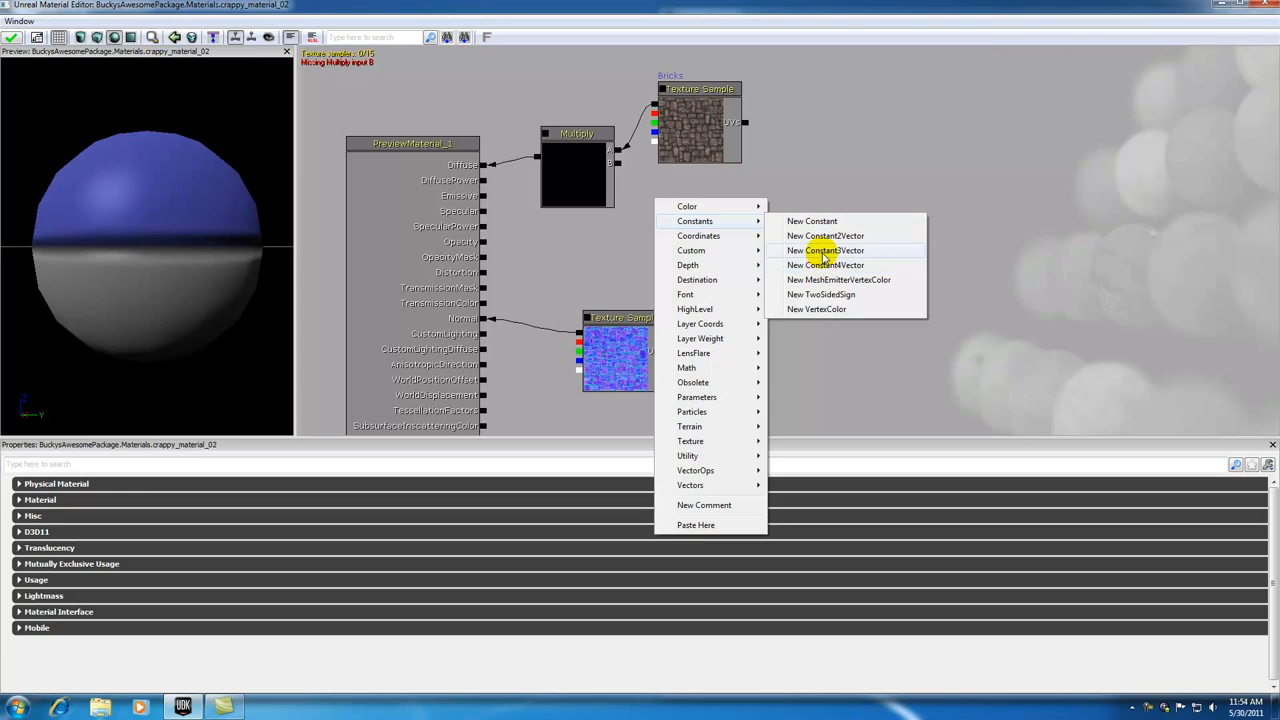
{"action": "left_click", "coordinate": [822, 250]}
{"action": "left_click_drag", "start_coordinate": [700, 220], "coordinate": [698, 208]}
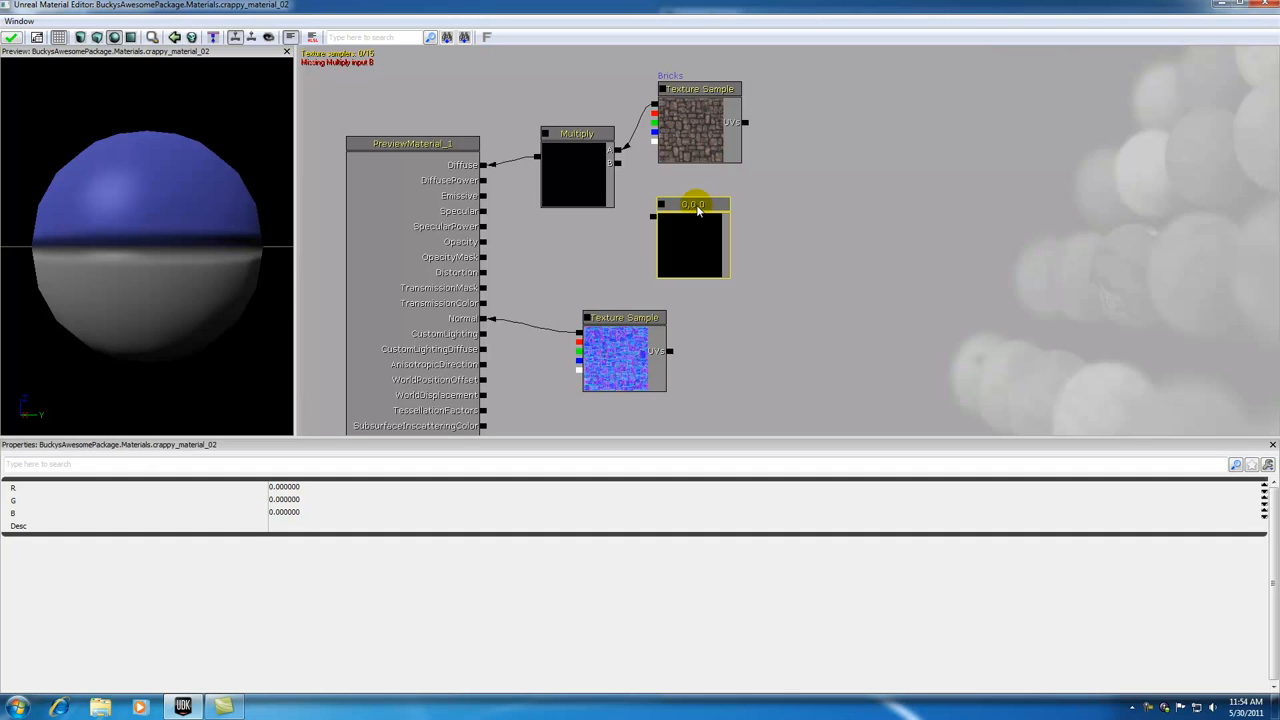
Step: Examine the properties of the Bricks texture sample and the R, G and B fields of the Constant3Vector
{"action": "left_click", "coordinate": [697, 95]}
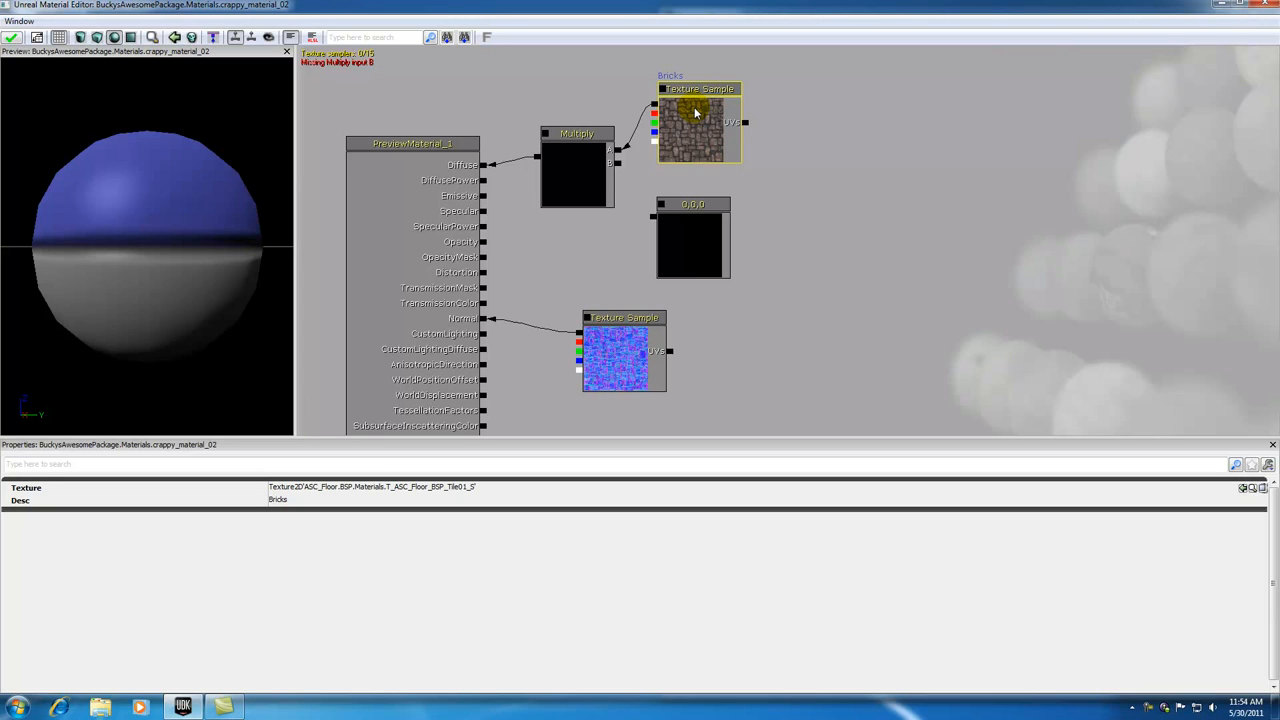
{"action": "left_click", "coordinate": [681, 206]}
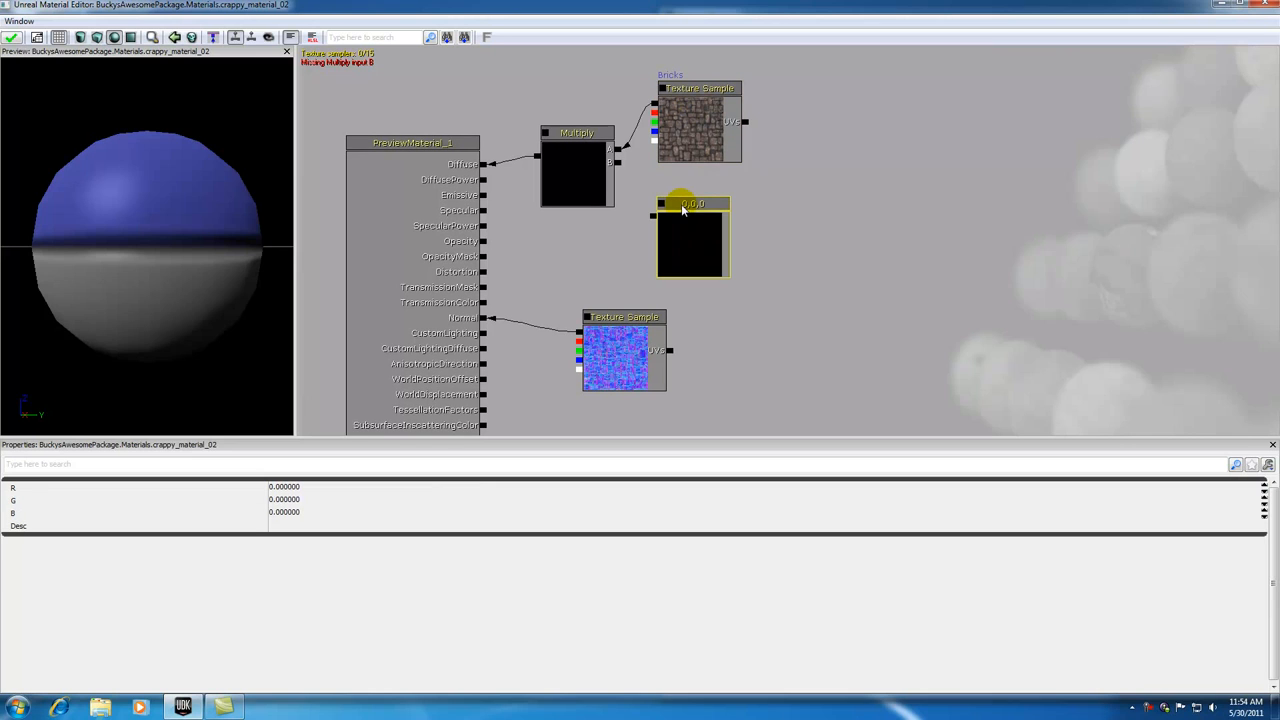
{"action": "left_click", "coordinate": [285, 487]}
{"action": "left_click", "coordinate": [285, 499]}
{"action": "left_click", "coordinate": [293, 513]}
{"action": "left_click", "coordinate": [290, 488]}
{"action": "left_click", "coordinate": [292, 501]}
{"action": "left_click", "coordinate": [290, 513]}
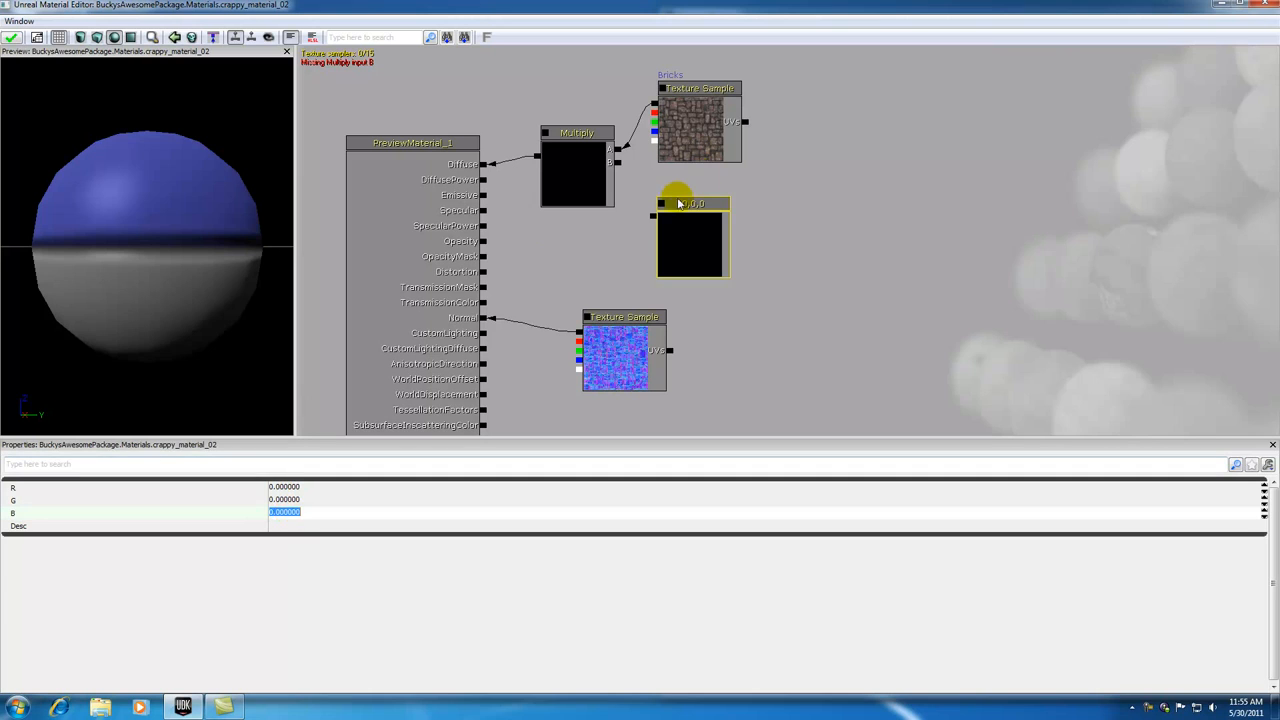
Step: Connect the Constant3Vector's output to input B of the Multiply node
{"action": "left_click_drag", "start_coordinate": [652, 217], "coordinate": [618, 162]}
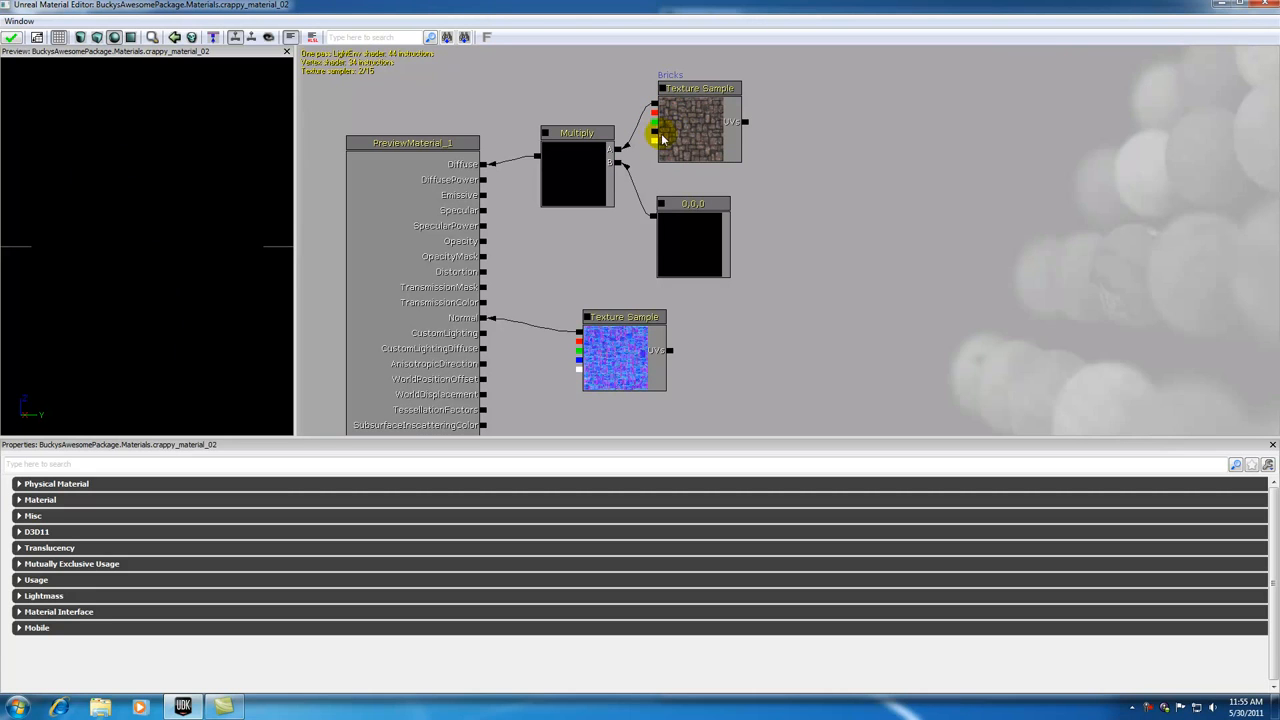
{"action": "left_click", "coordinate": [690, 92]}
{"action": "left_click", "coordinate": [786, 146]}
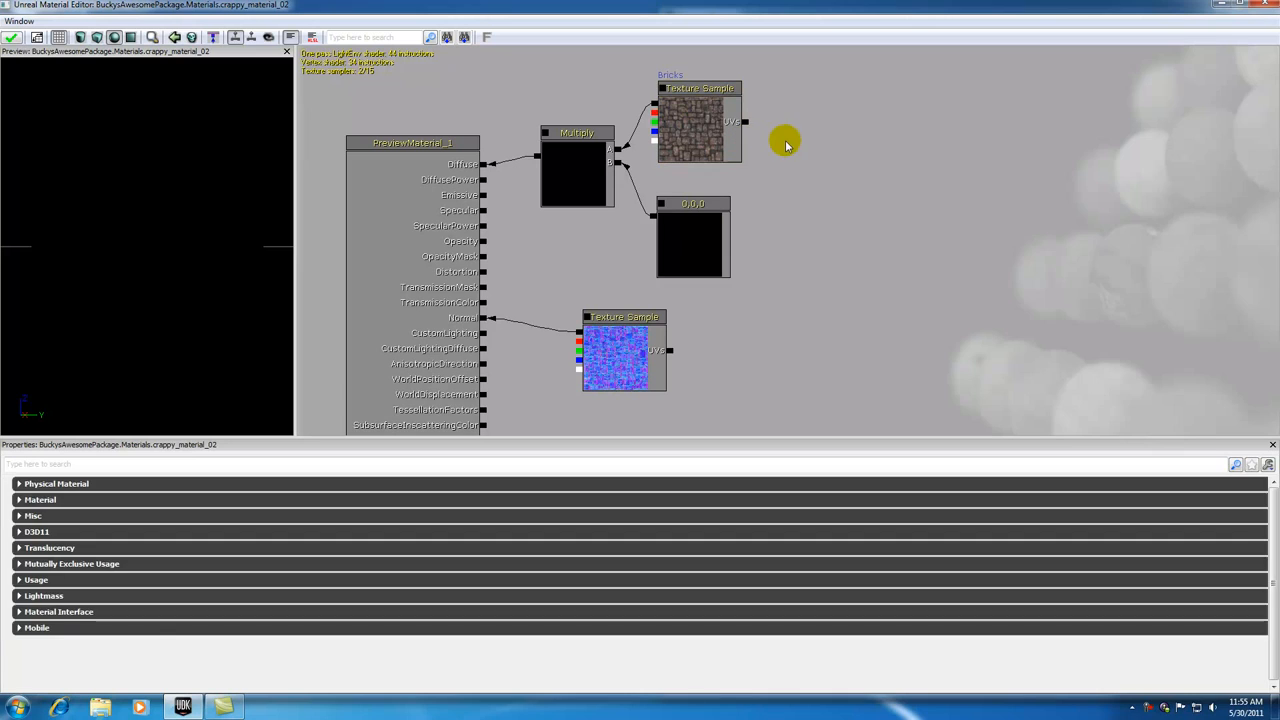
Step: Give the Constant3Vector node the description "constant3"
{"action": "left_click", "coordinate": [697, 205]}
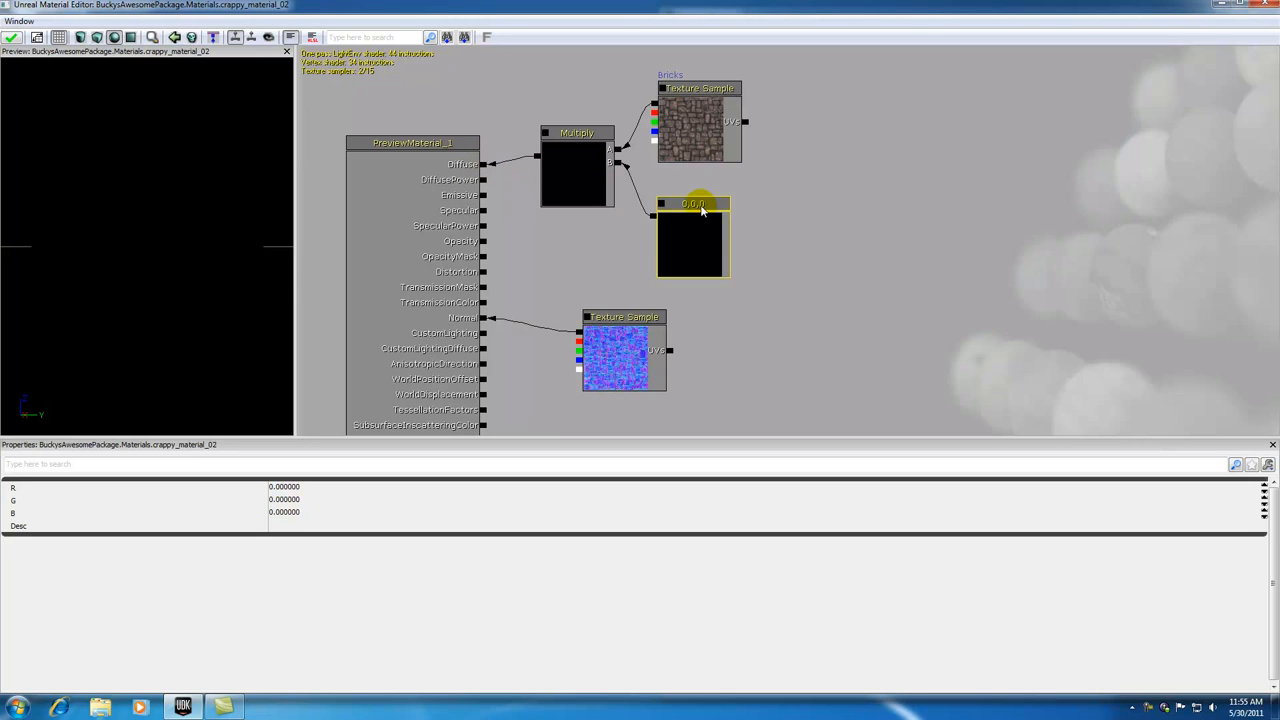
{"action": "left_click", "coordinate": [298, 525]}
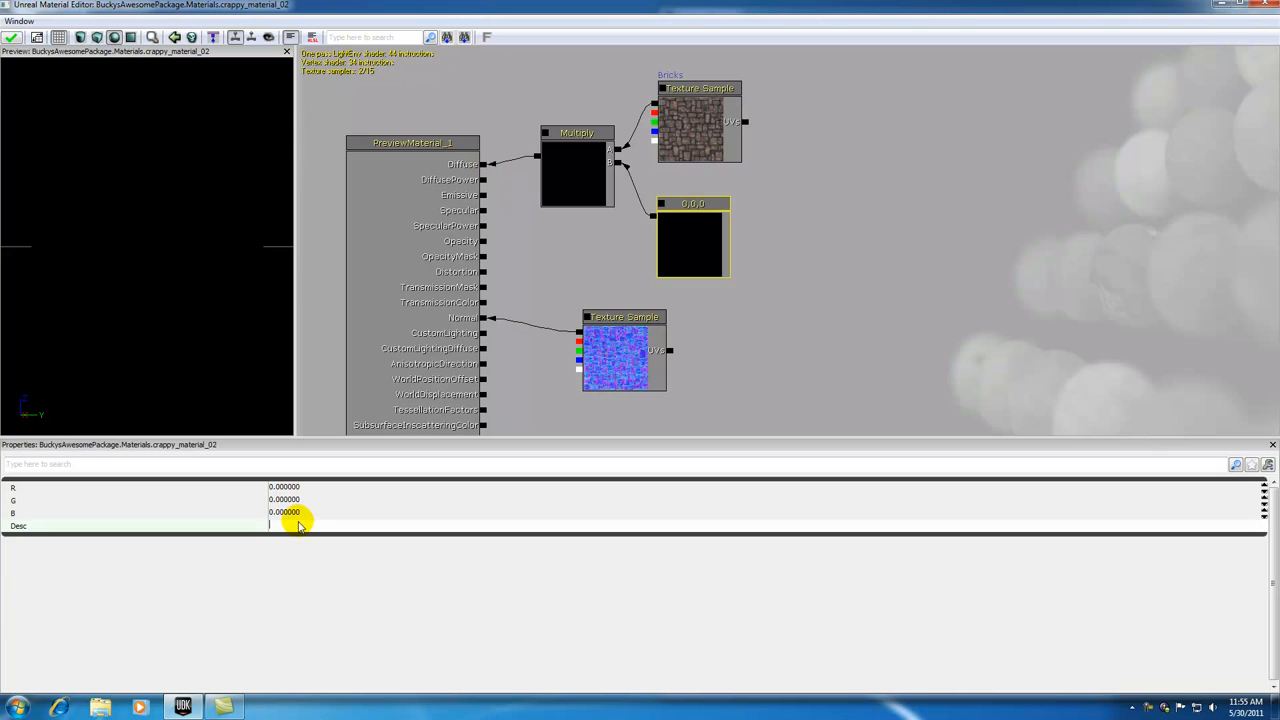
{"action": "type", "text": "constant3"}
{"action": "left_click", "coordinate": [833, 302]}
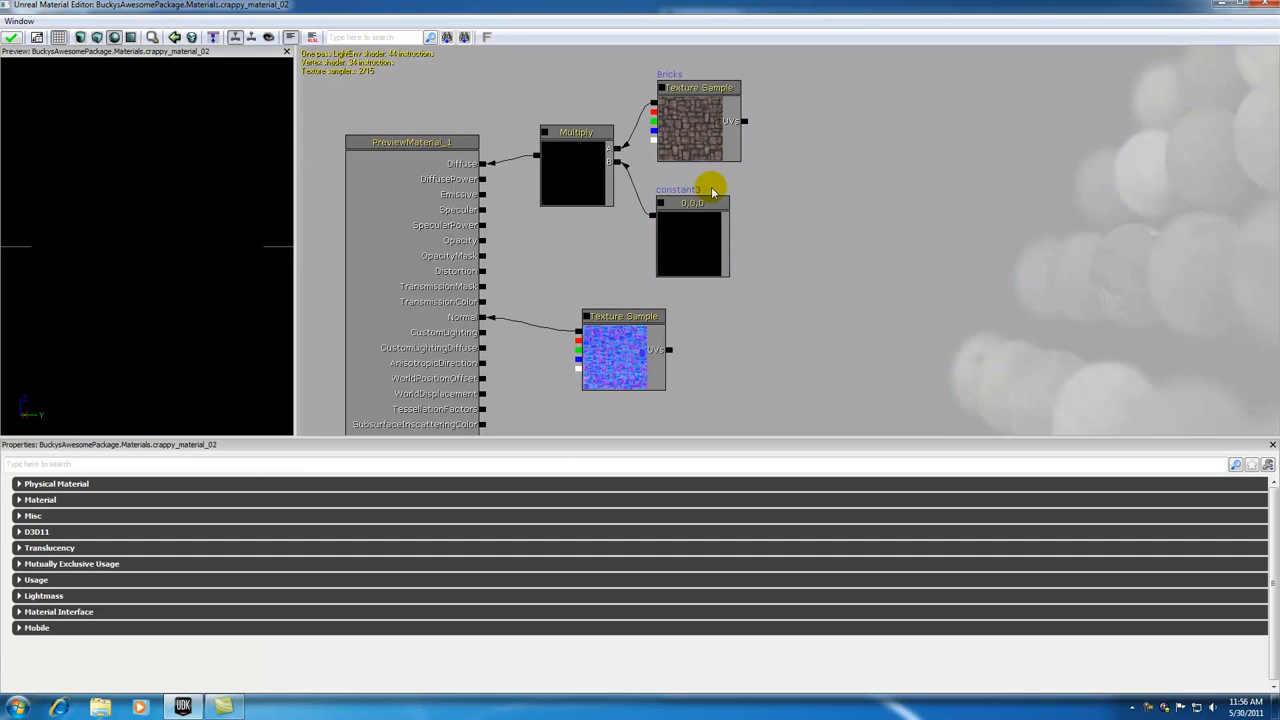
Step: Set the R, G and B values of the constant3 node to 1 each
{"action": "left_click", "coordinate": [694, 206]}
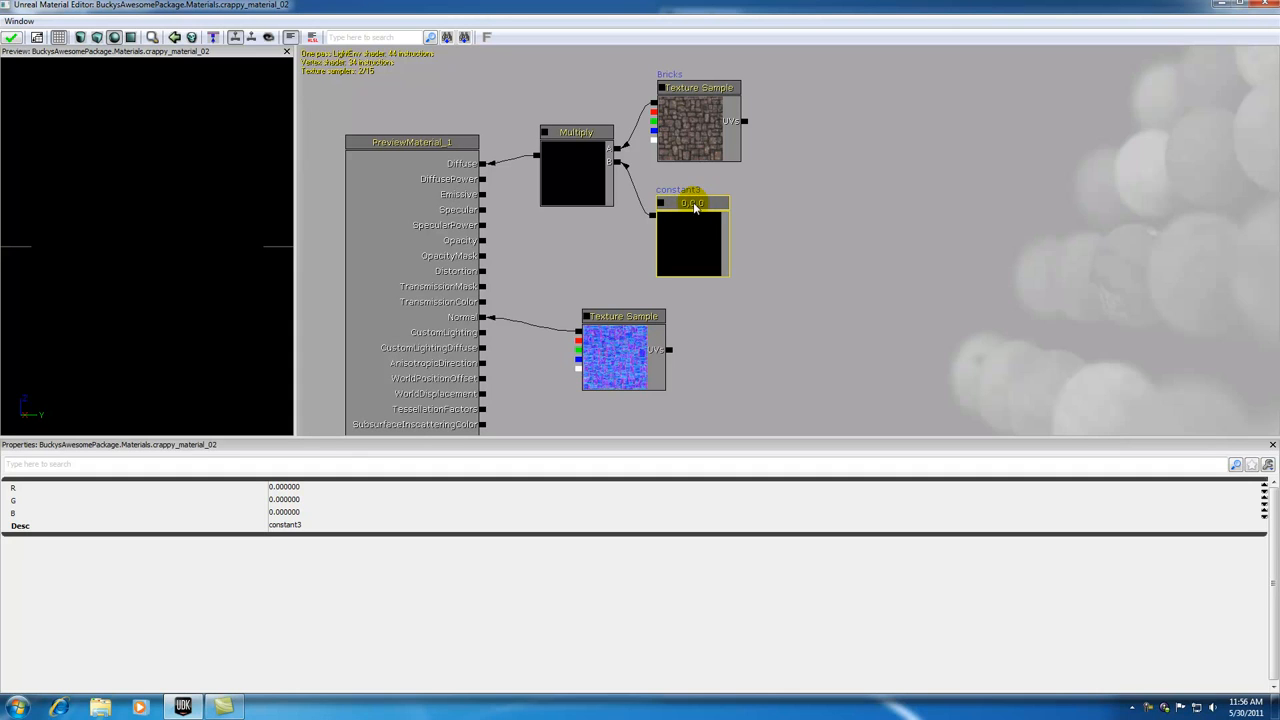
{"action": "left_click", "coordinate": [285, 487]}
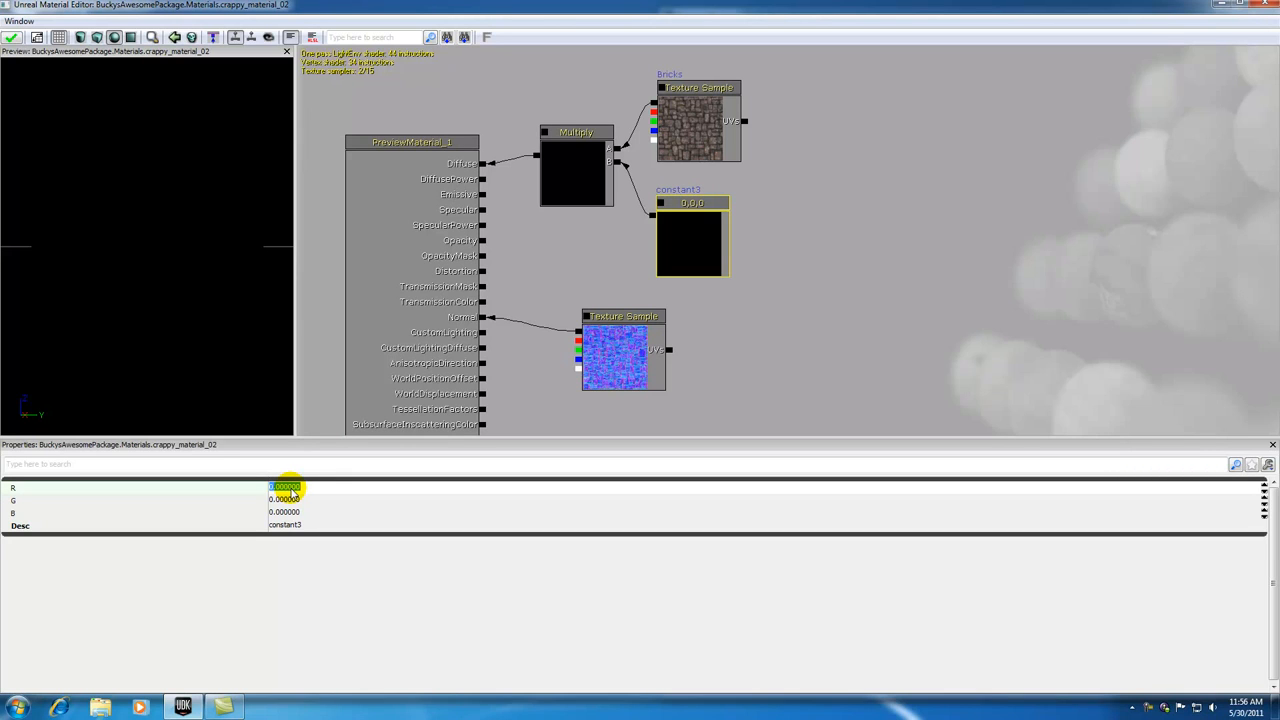
{"action": "type", "text": "1"}
{"action": "left_click", "coordinate": [283, 499]}
{"action": "type", "text": "1"}
{"action": "left_click", "coordinate": [283, 511]}
{"action": "type", "text": "1"}
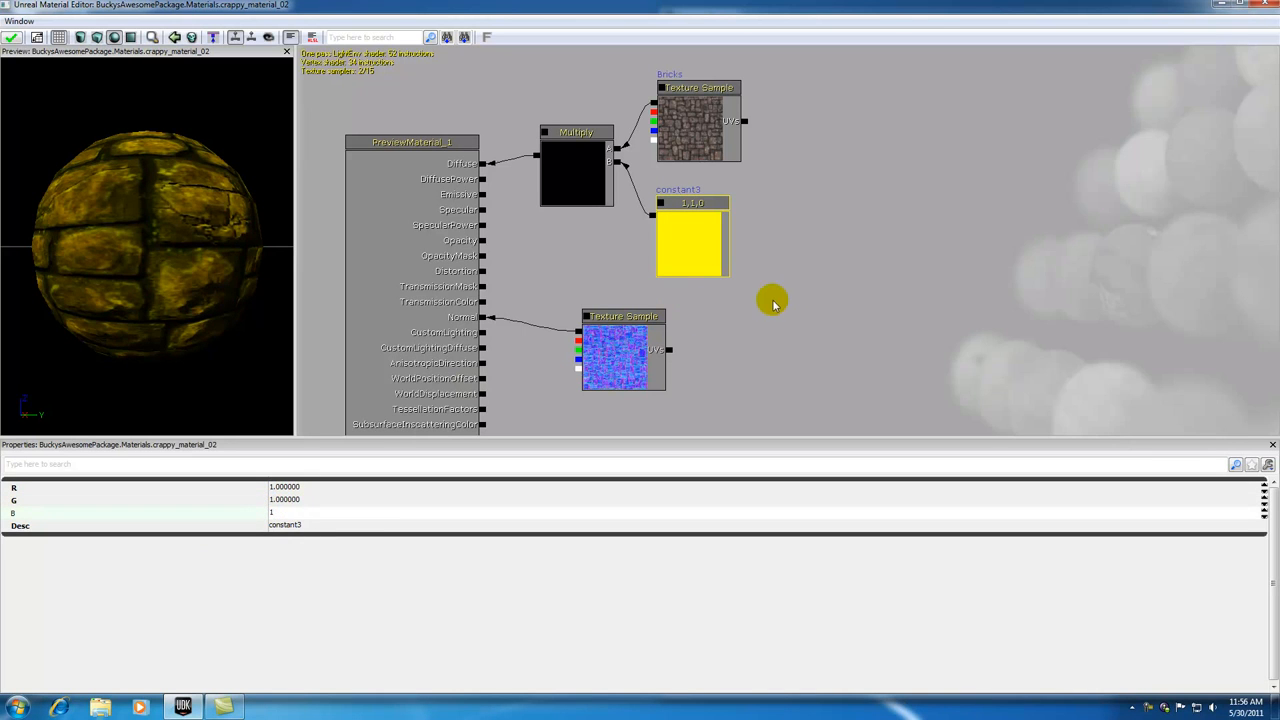
{"action": "left_click", "coordinate": [773, 303]}
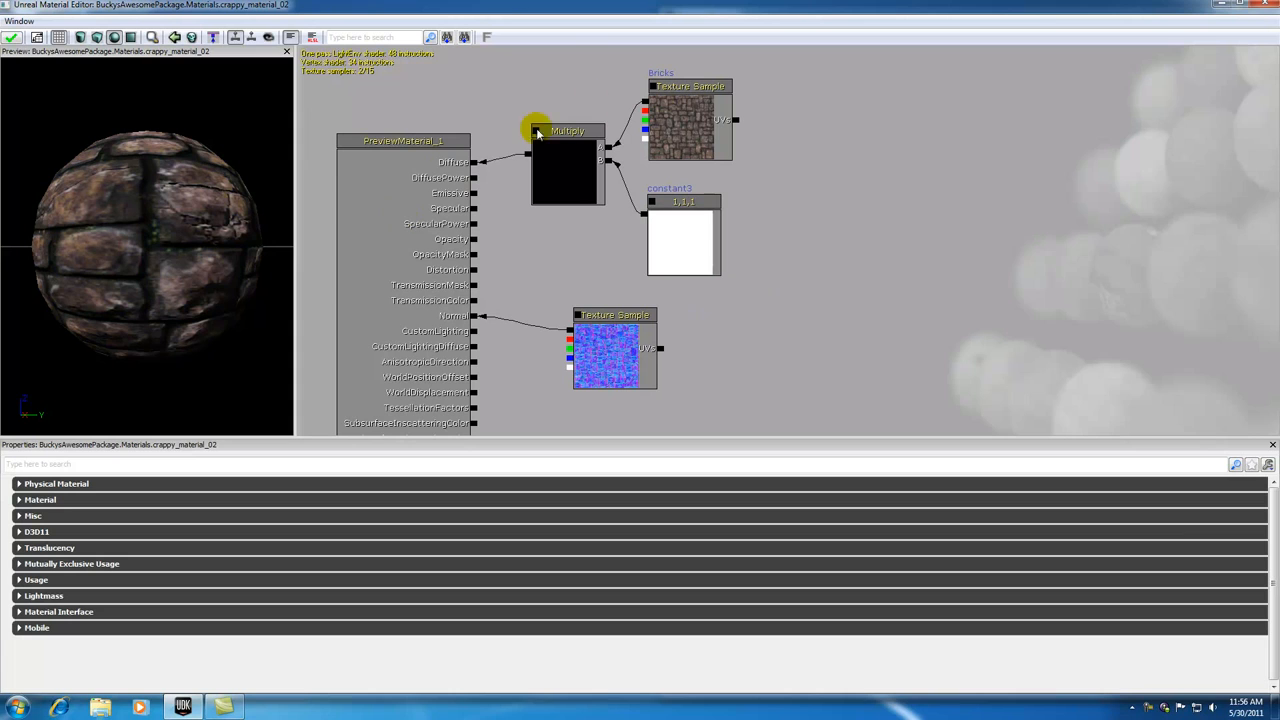
{"action": "left_click_drag", "start_coordinate": [607, 146], "coordinate": [646, 101]}
{"action": "left_click_drag", "start_coordinate": [646, 101], "coordinate": [474, 163]}
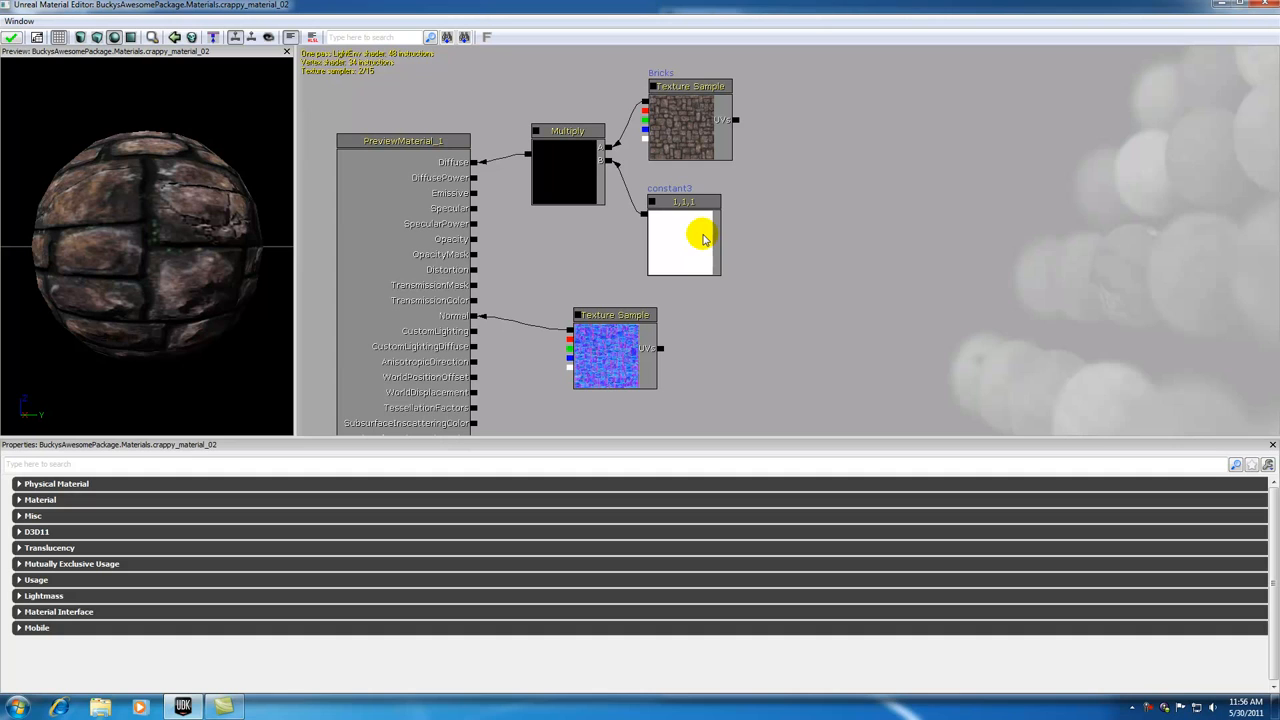
Step: Set the B value of the constant3 node to 3 to tint the brick material blue
{"action": "left_click", "coordinate": [686, 203]}
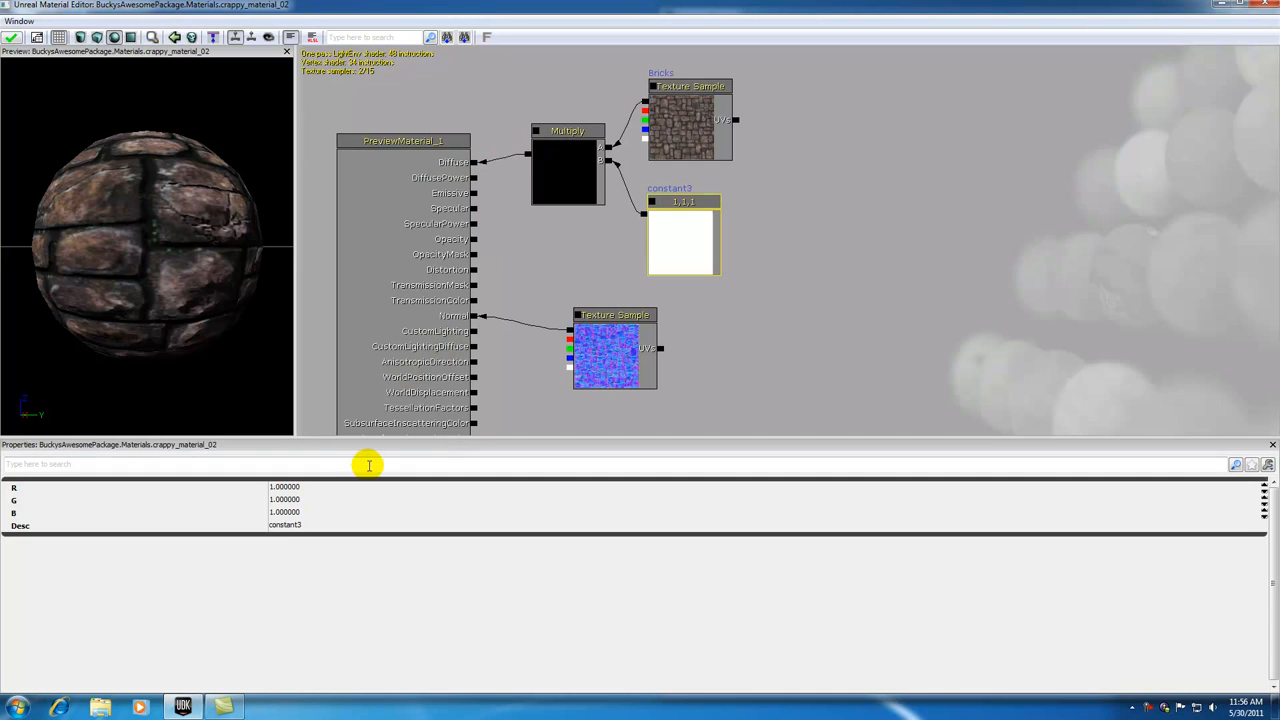
{"action": "left_click", "coordinate": [284, 487]}
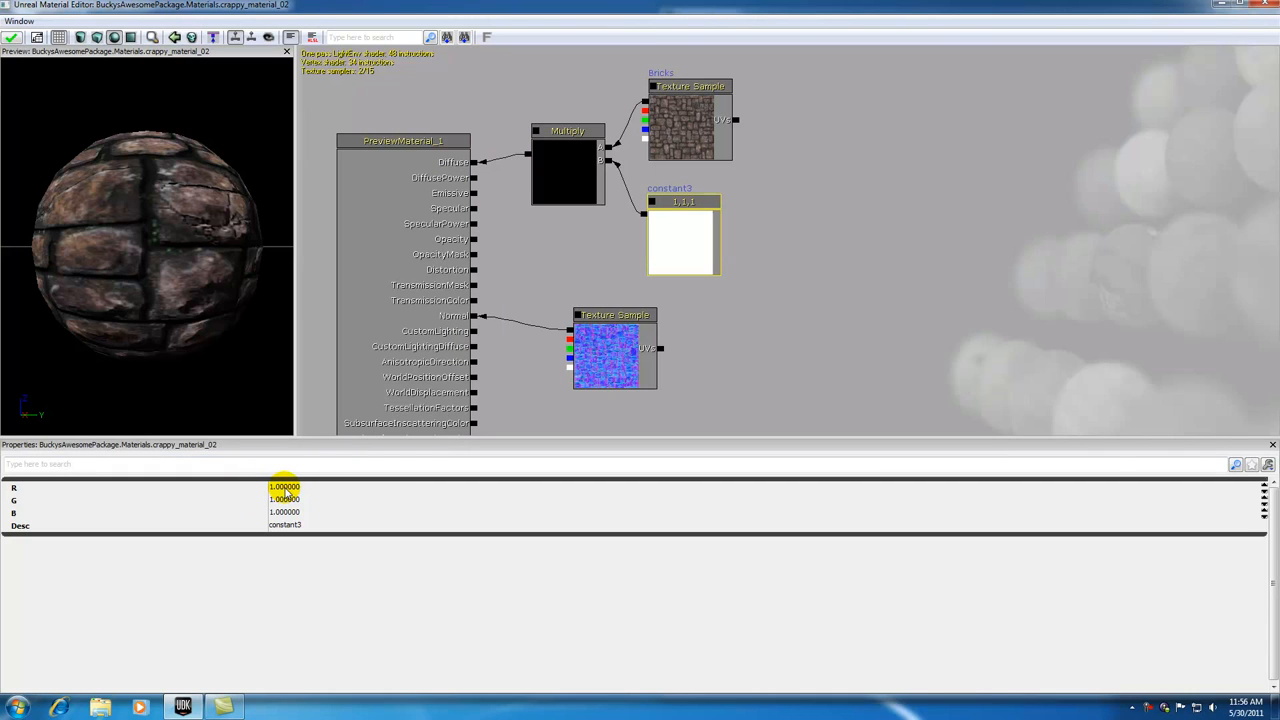
{"action": "left_click", "coordinate": [284, 488]}
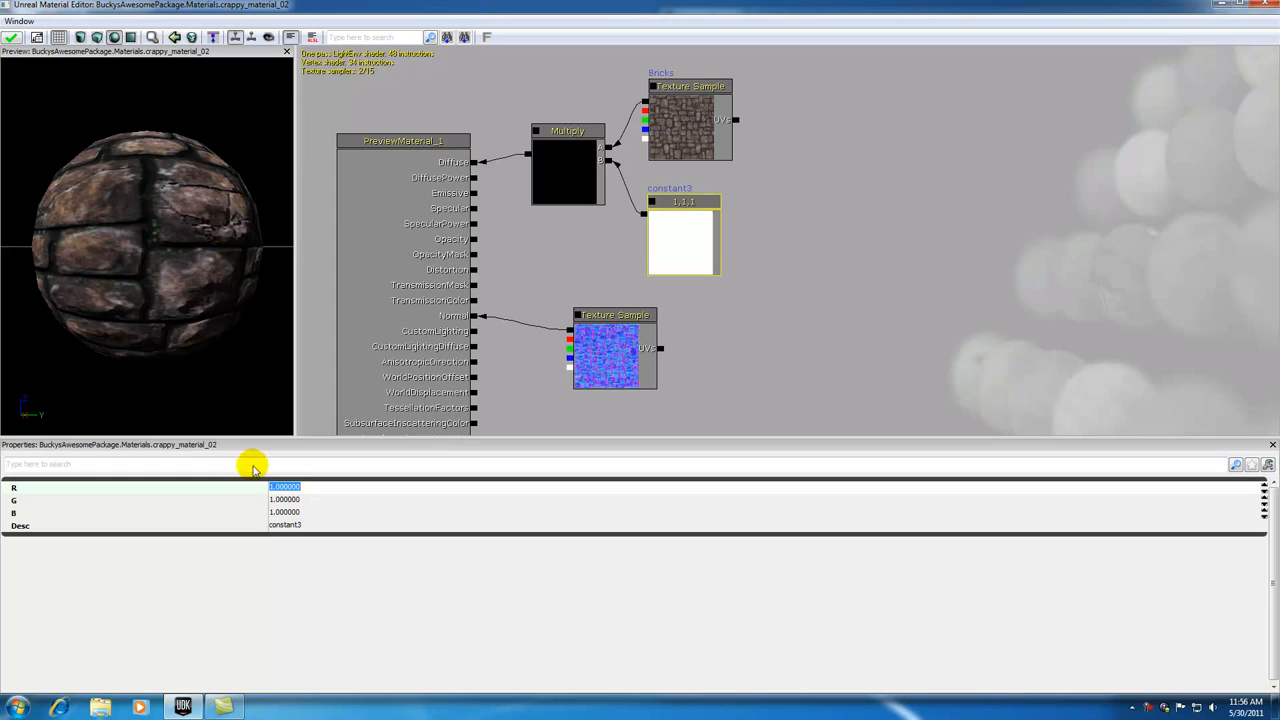
{"action": "left_click", "coordinate": [284, 499]}
{"action": "left_click", "coordinate": [288, 512]}
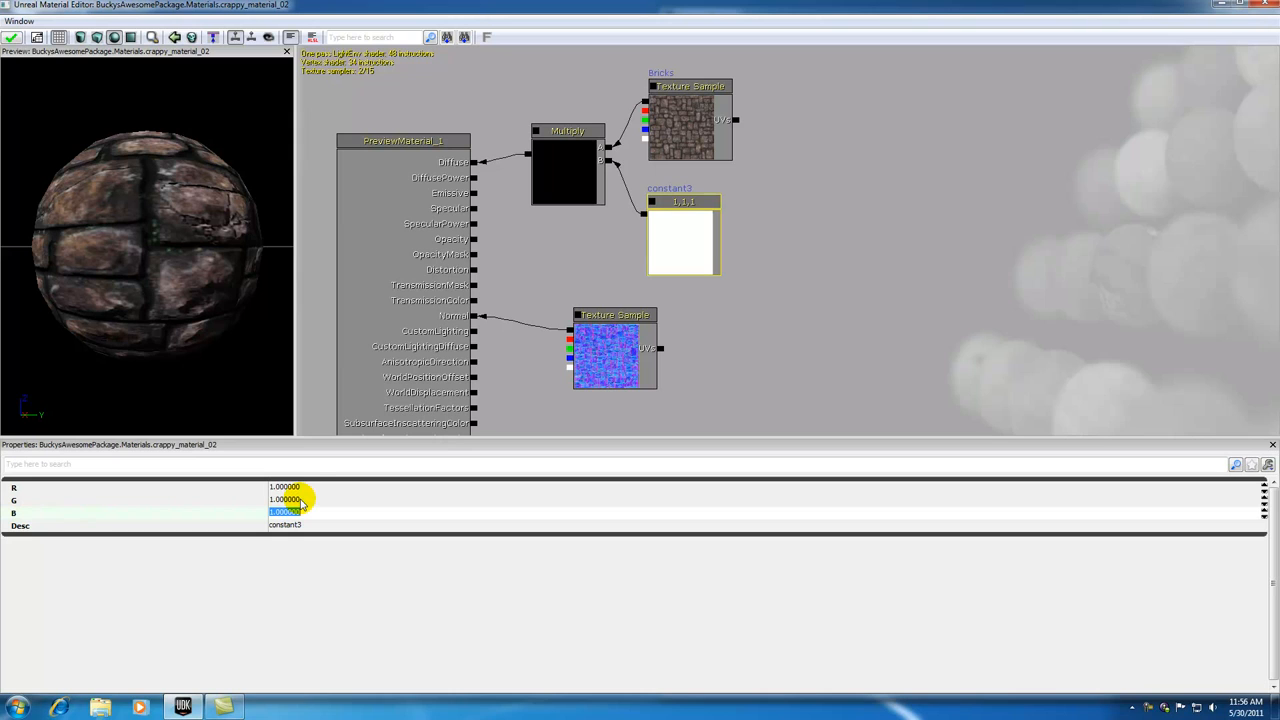
{"action": "type", "text": "3"}
{"action": "left_click", "coordinate": [303, 499]}
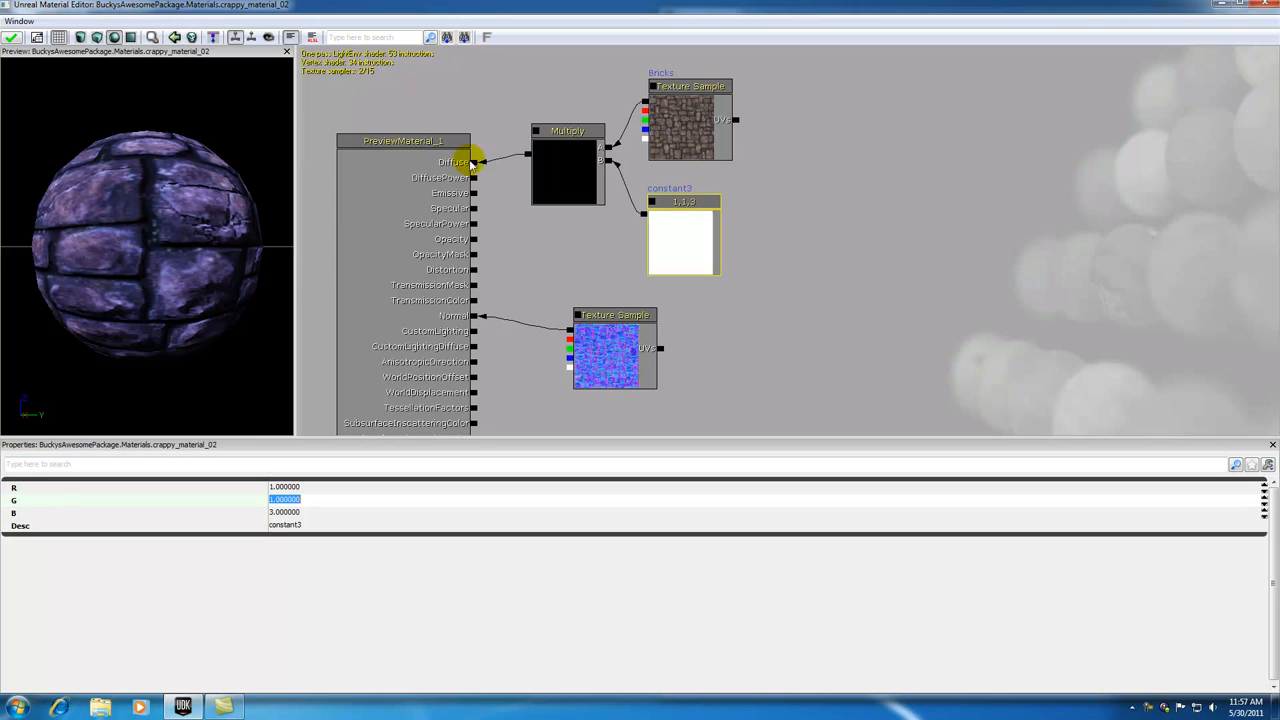
{"action": "left_click", "coordinate": [768, 168]}
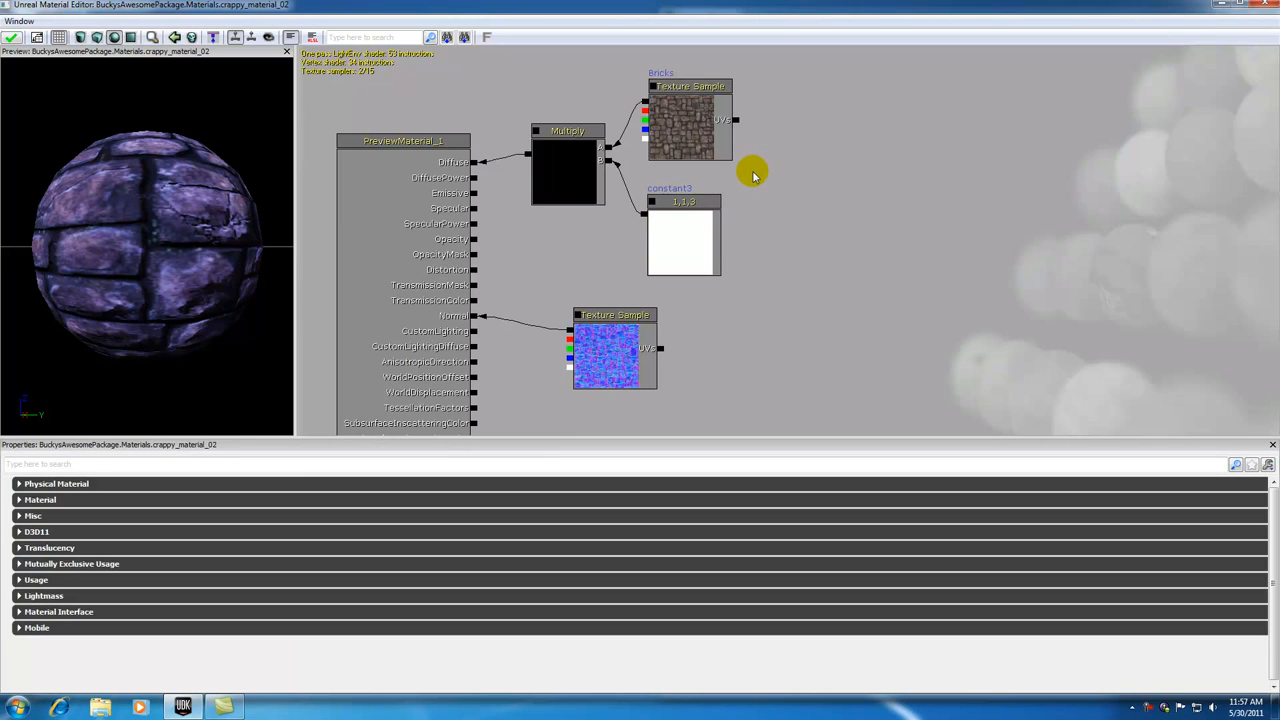
{"action": "left_click", "coordinate": [680, 122]}
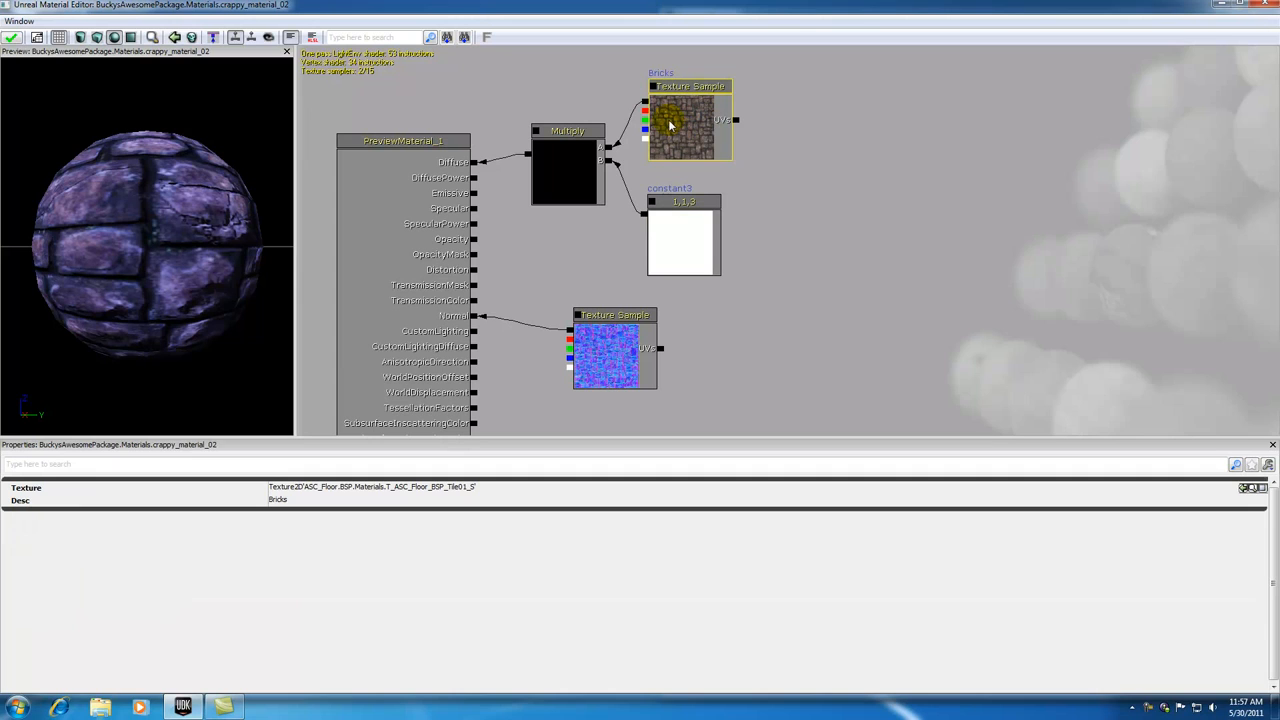
{"action": "left_click", "coordinate": [674, 234]}
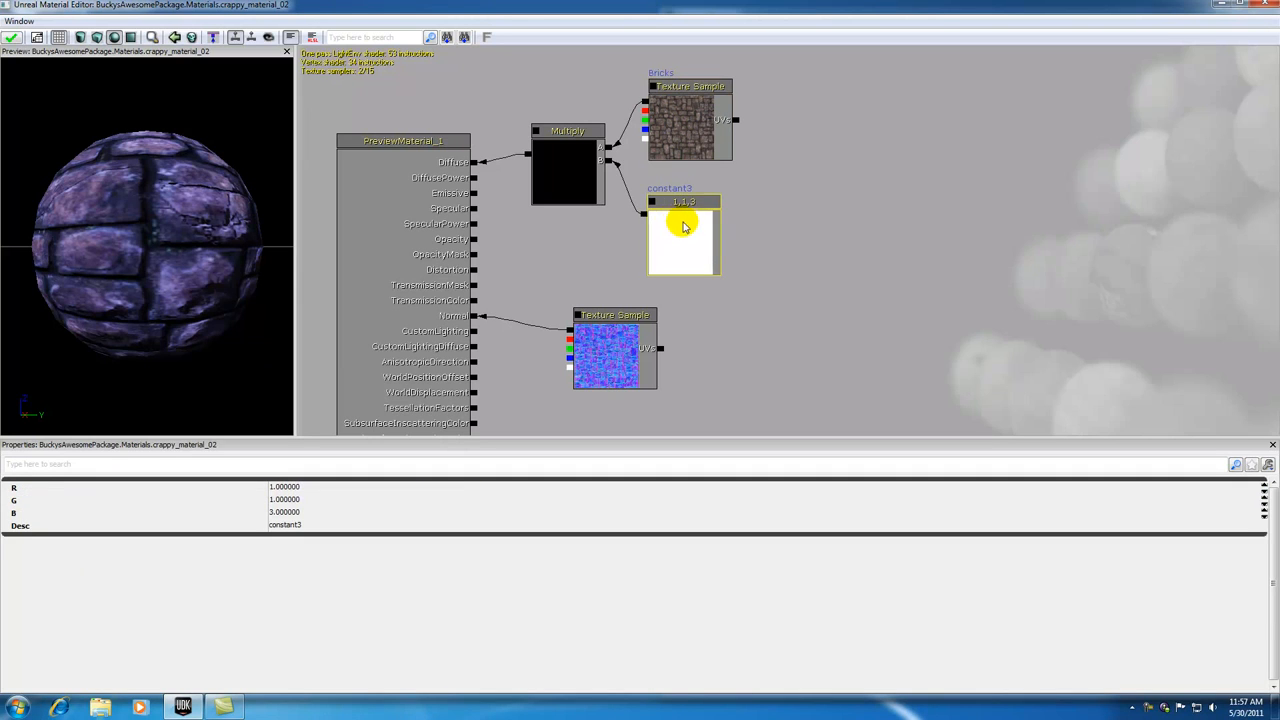
{"action": "left_click", "coordinate": [687, 126]}
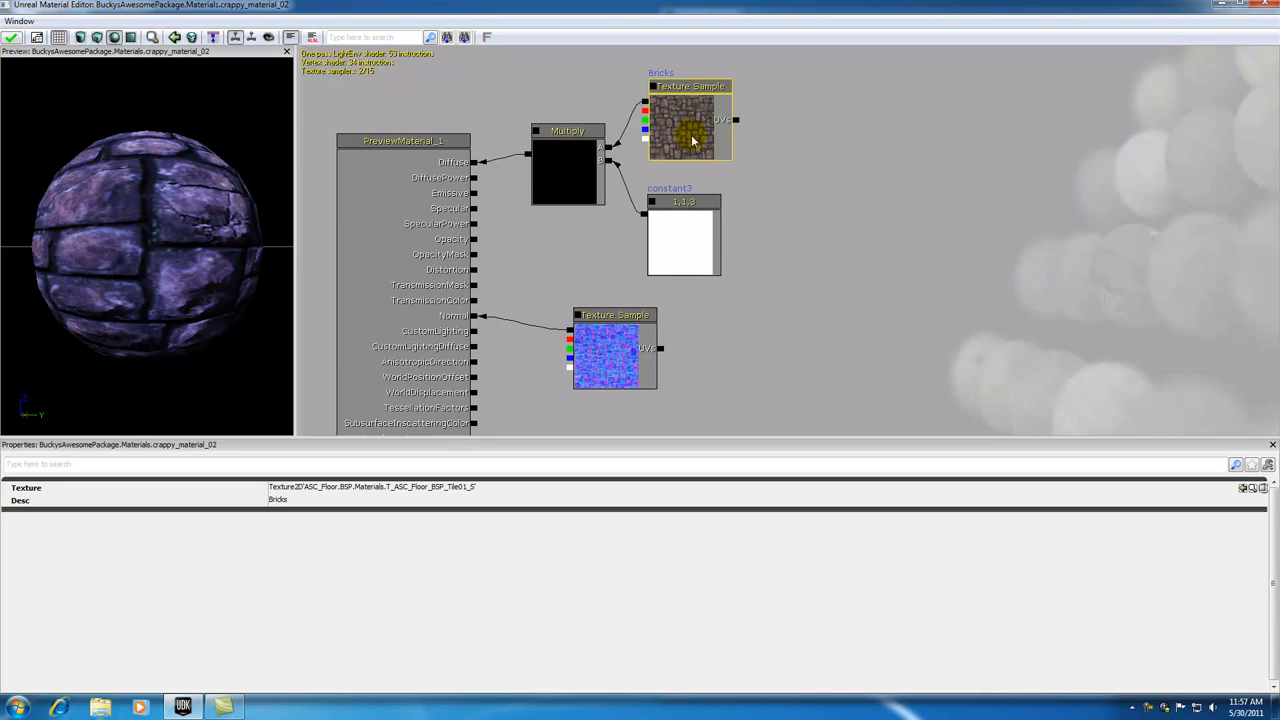
{"action": "left_click", "coordinate": [680, 229]}
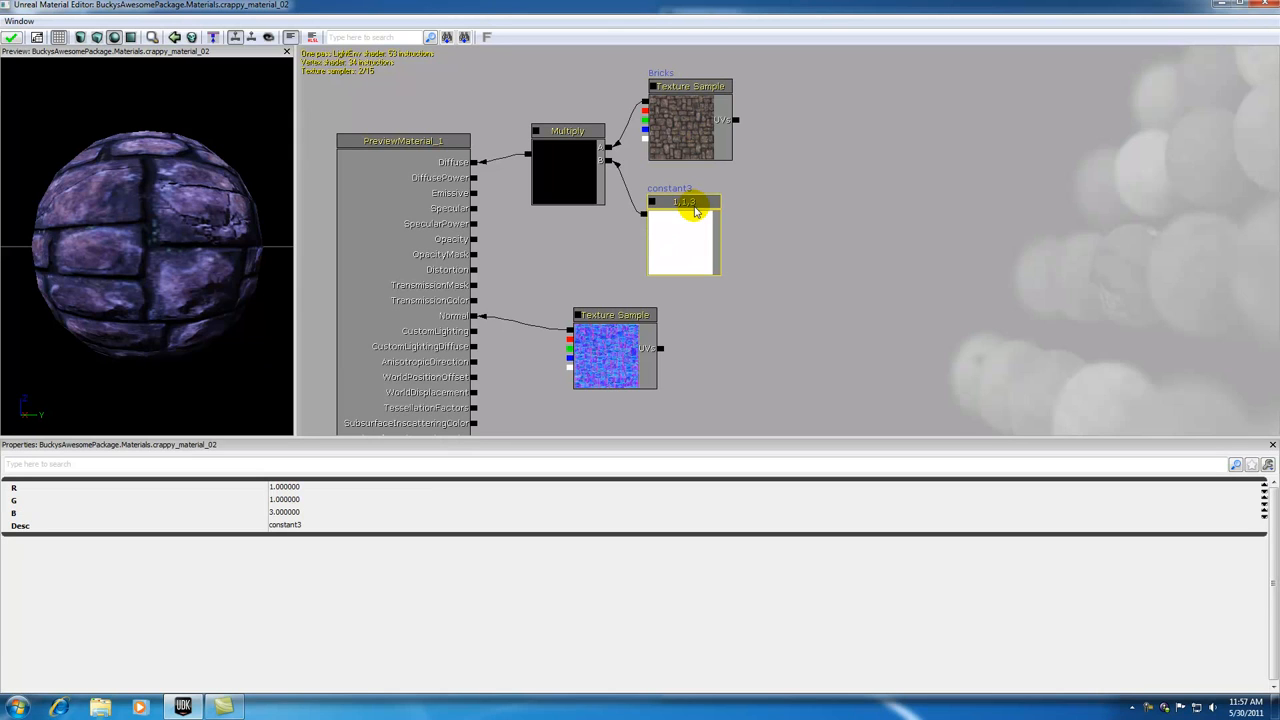
{"action": "left_click", "coordinate": [705, 124]}
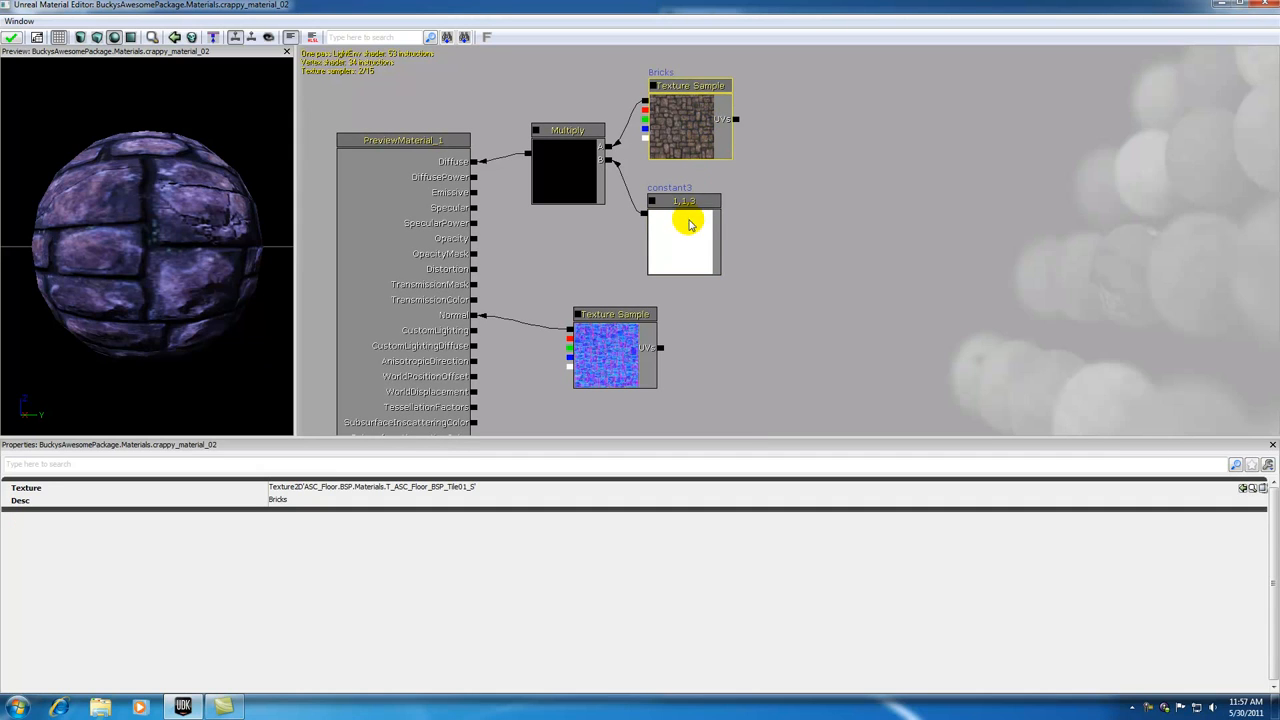
{"action": "left_click", "coordinate": [687, 228]}
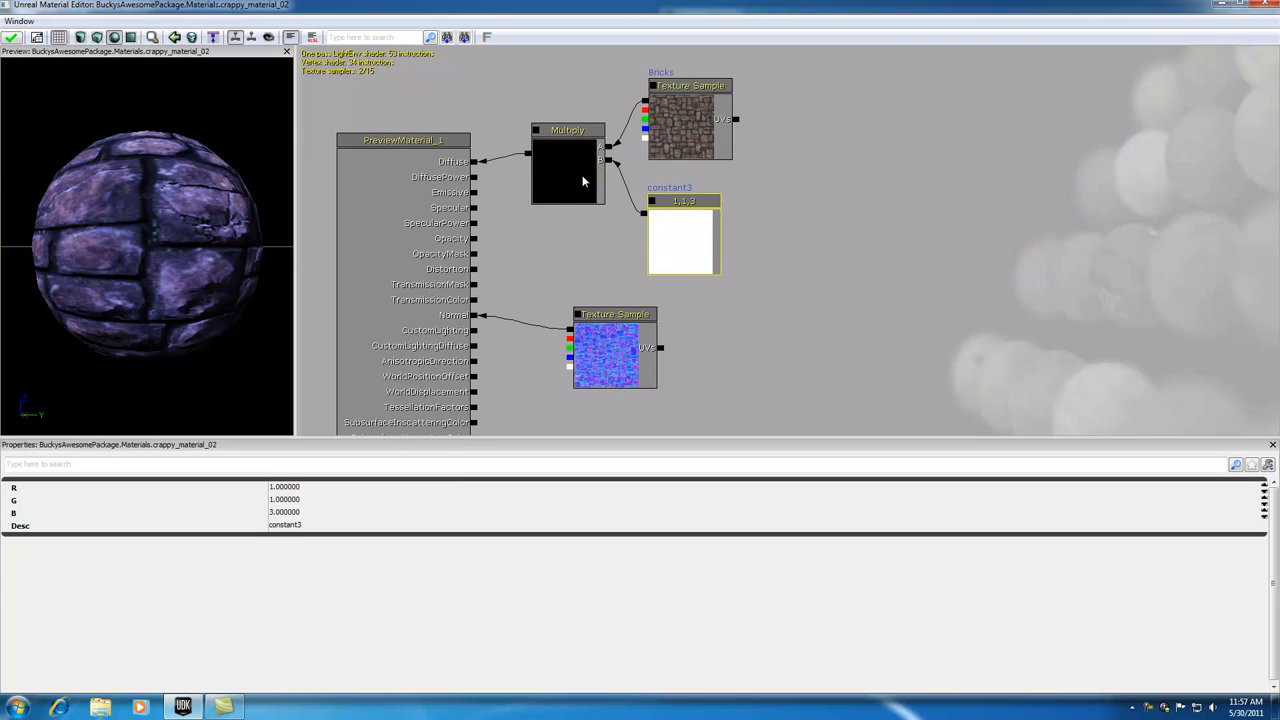
{"action": "left_click", "coordinate": [449, 164]}
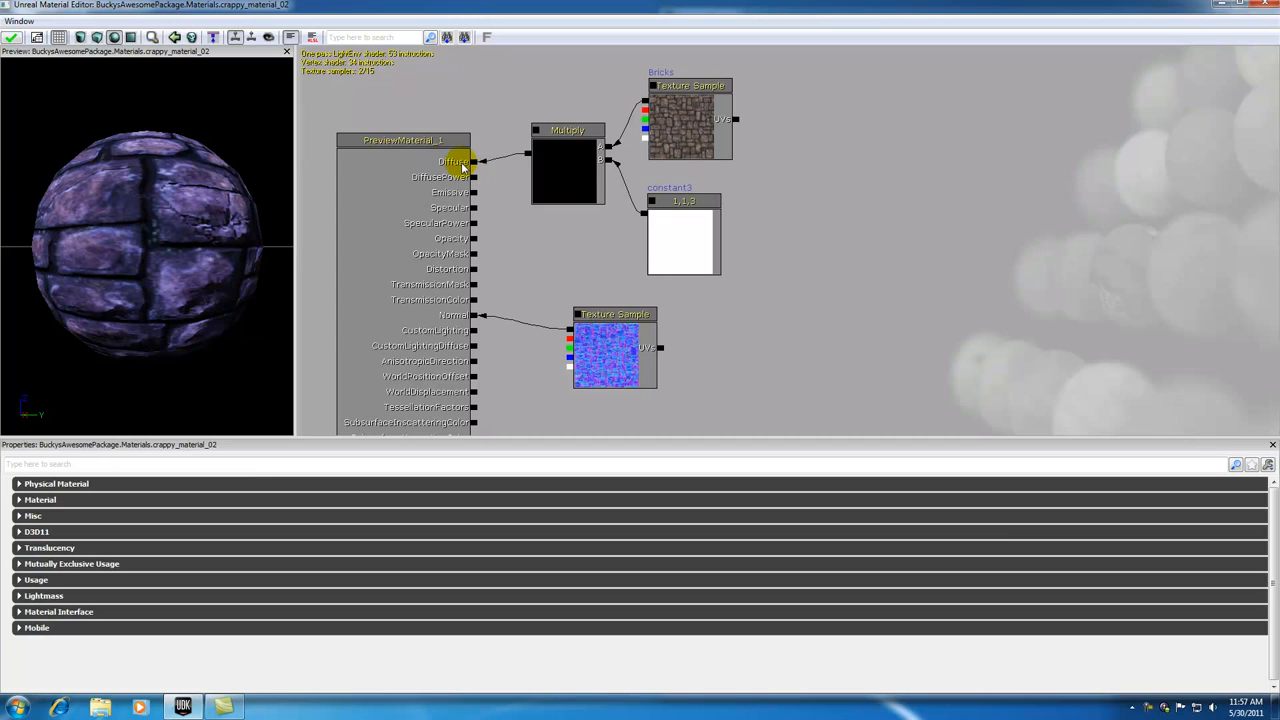
{"action": "left_click", "coordinate": [680, 132]}
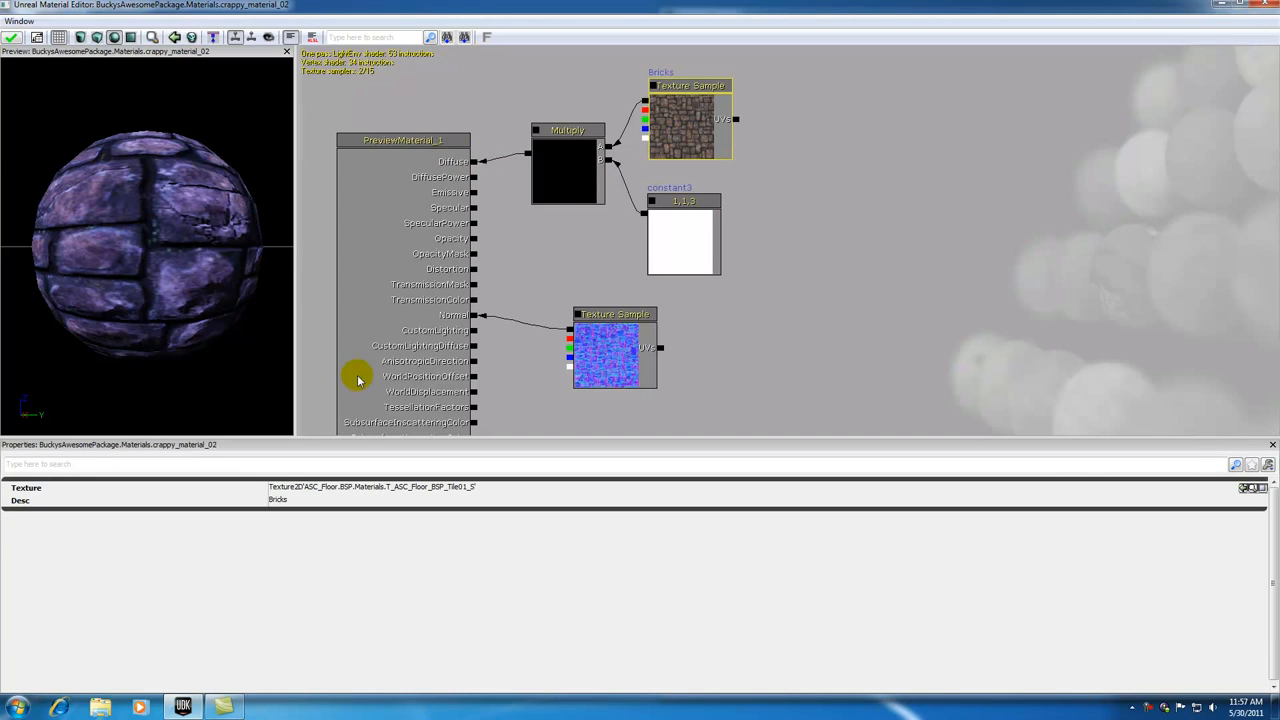
Step: Set the G value of the constant3 node to 1.75 to shift the tint of the brick material
{"action": "left_click", "coordinate": [665, 220]}
{"action": "left_click", "coordinate": [287, 499]}
{"action": "type", "text": "1.75"}
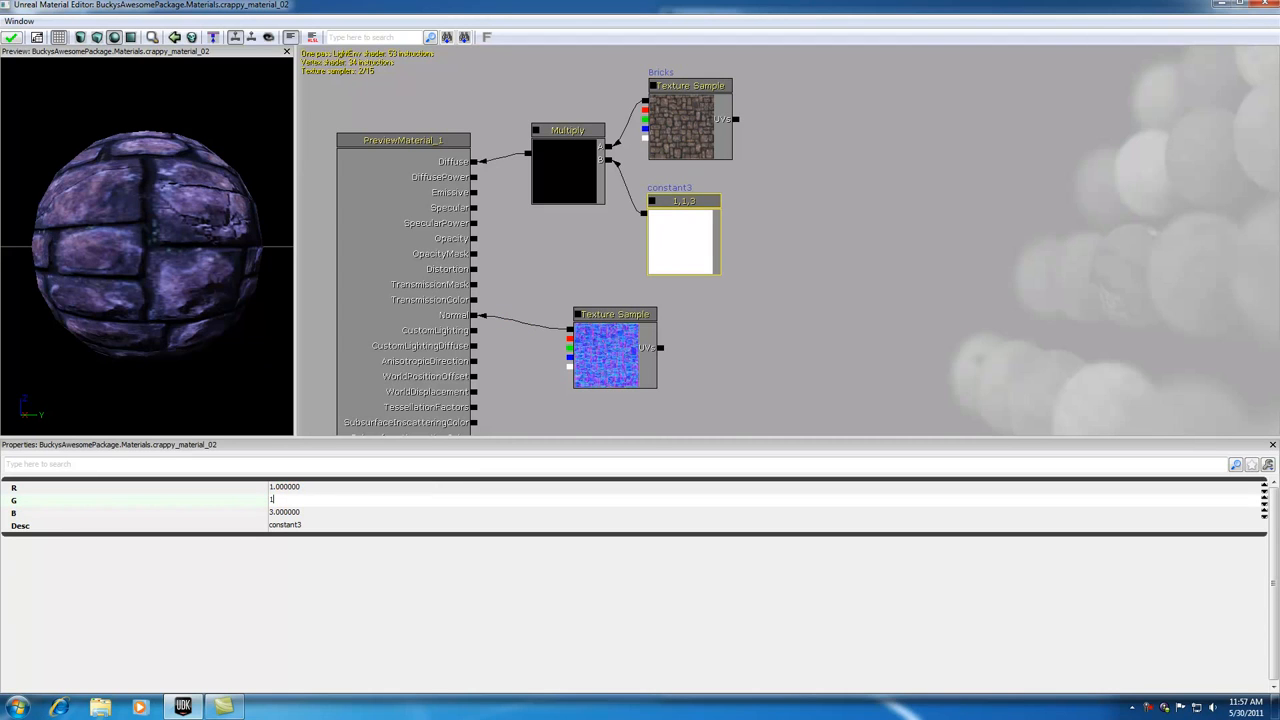
{"action": "left_click", "coordinate": [311, 488]}
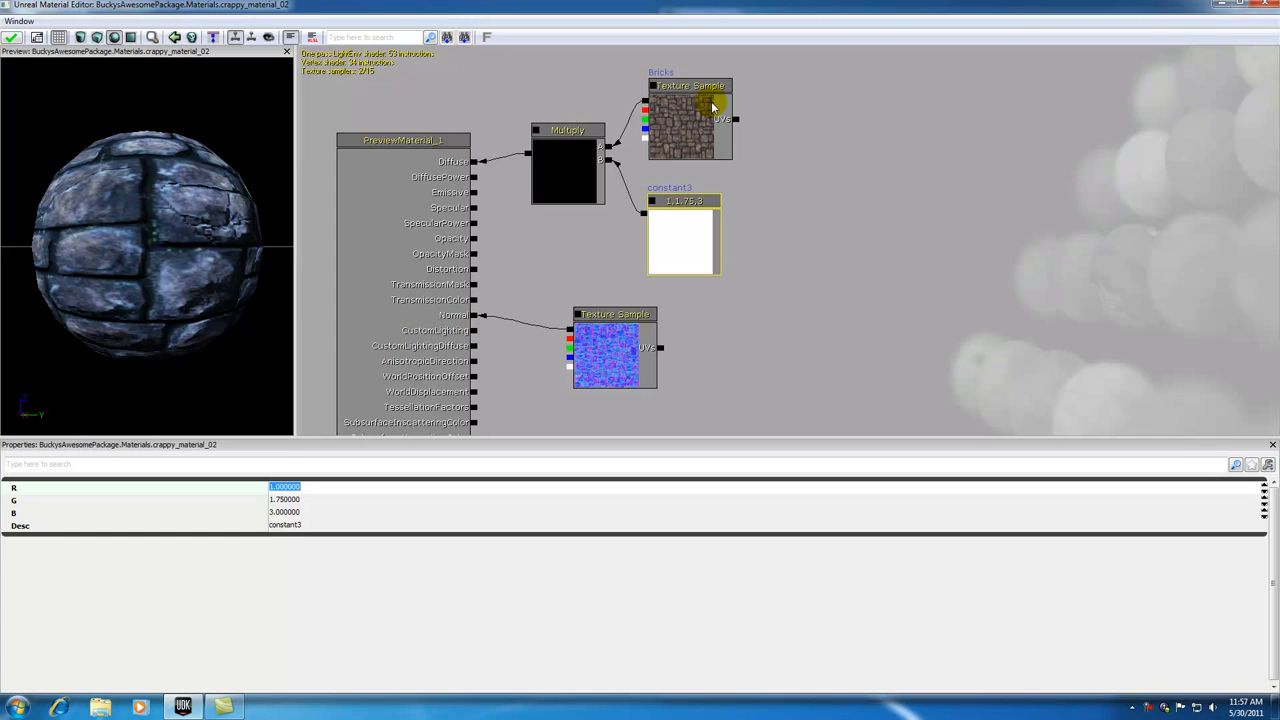
{"action": "left_click", "coordinate": [289, 500]}
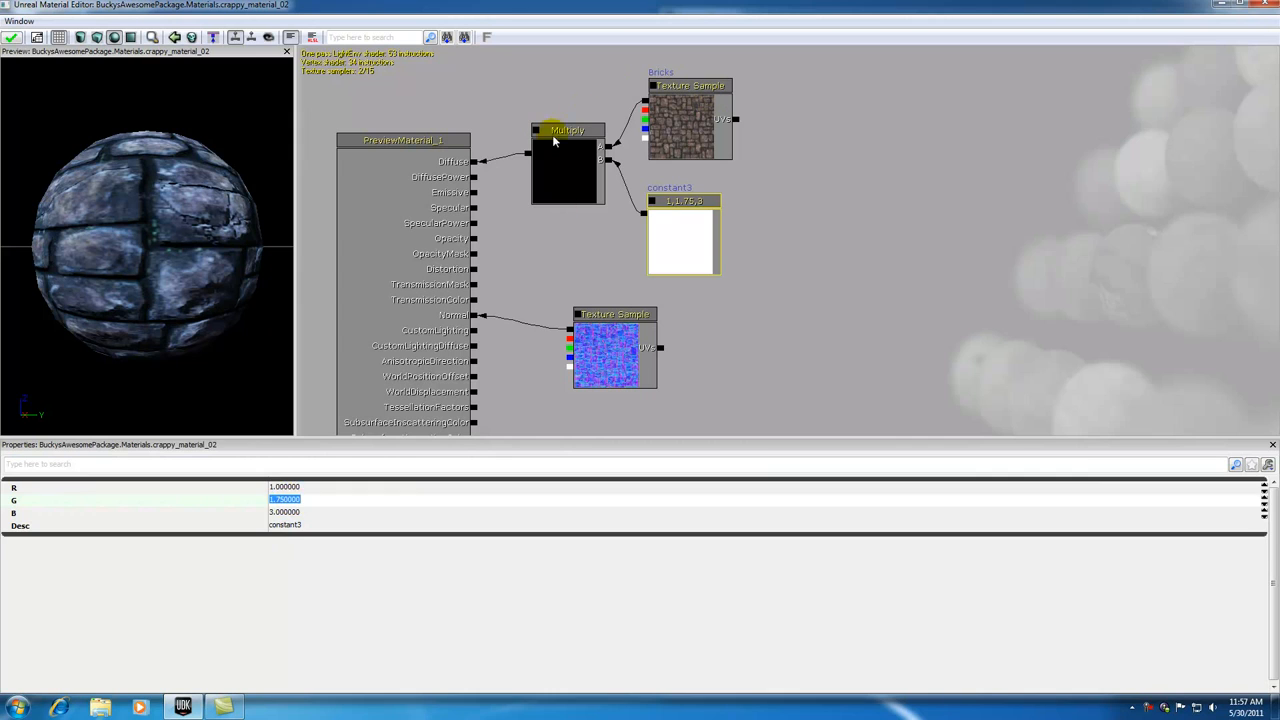
{"action": "left_click", "coordinate": [571, 98]}
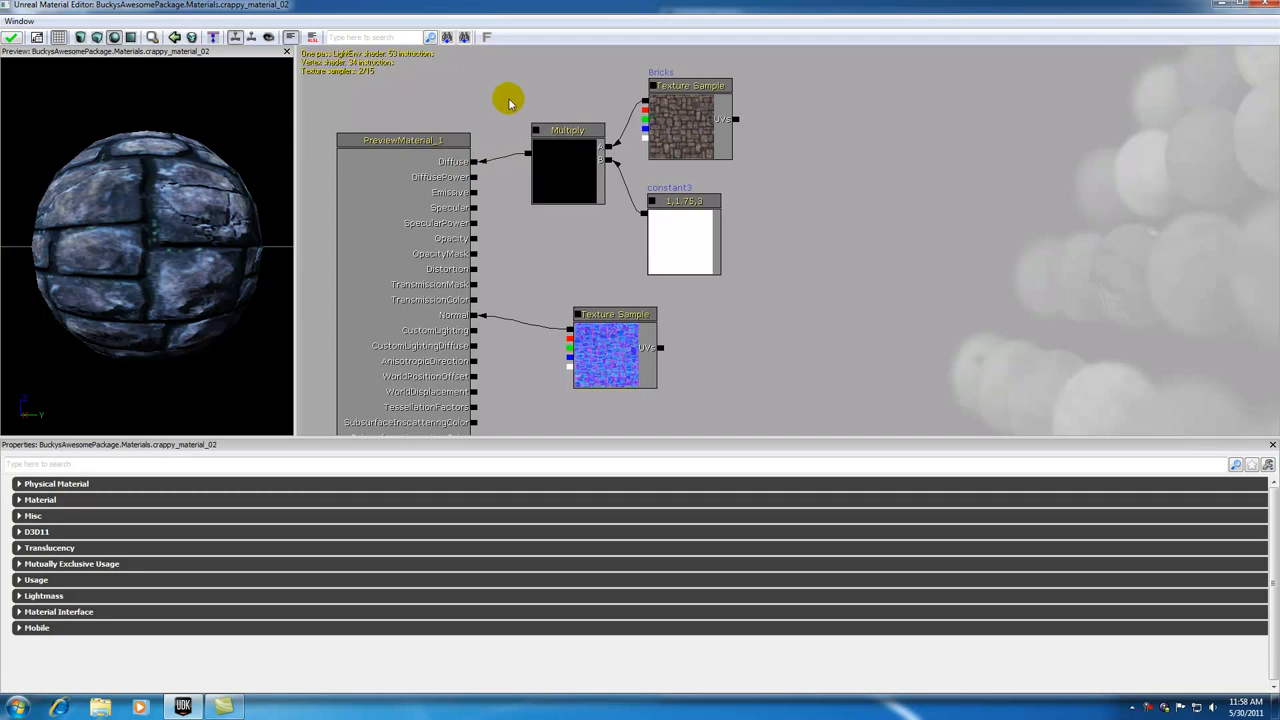
{"action": "left_click", "coordinate": [572, 134]}
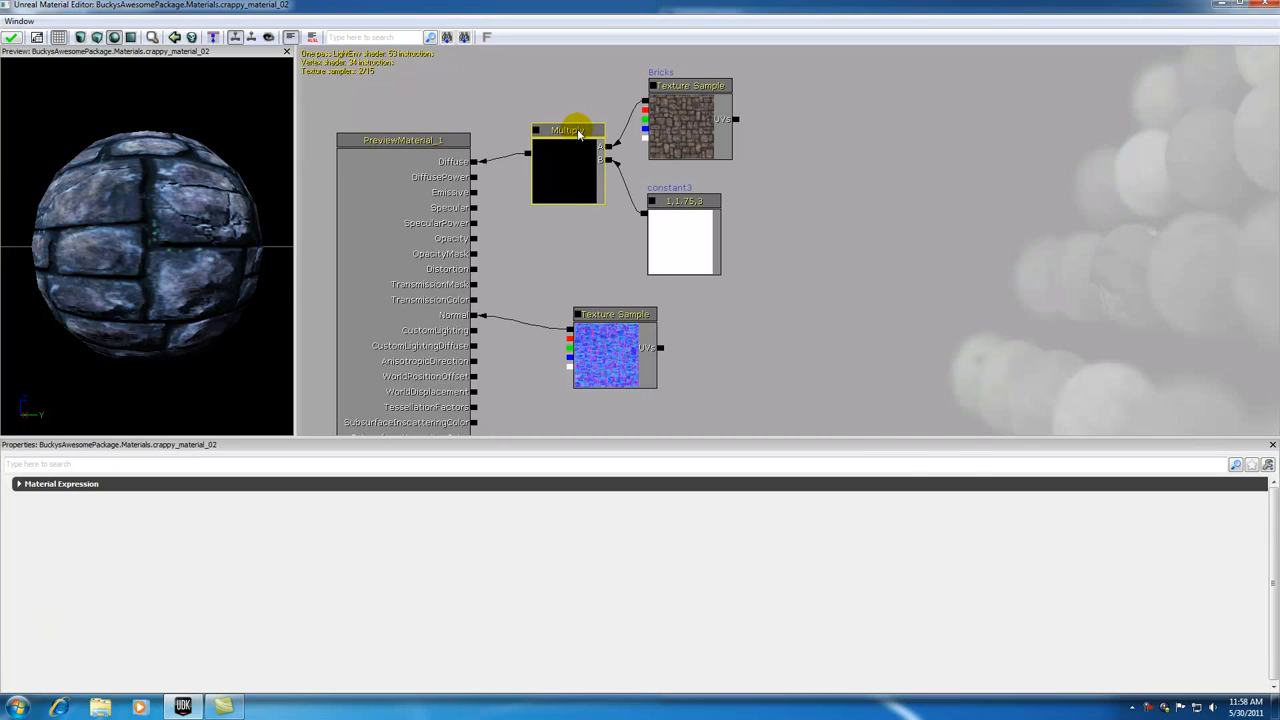
{"action": "right_click", "coordinate": [864, 192]}
{"action": "mouse_move", "coordinate": [895, 360]}
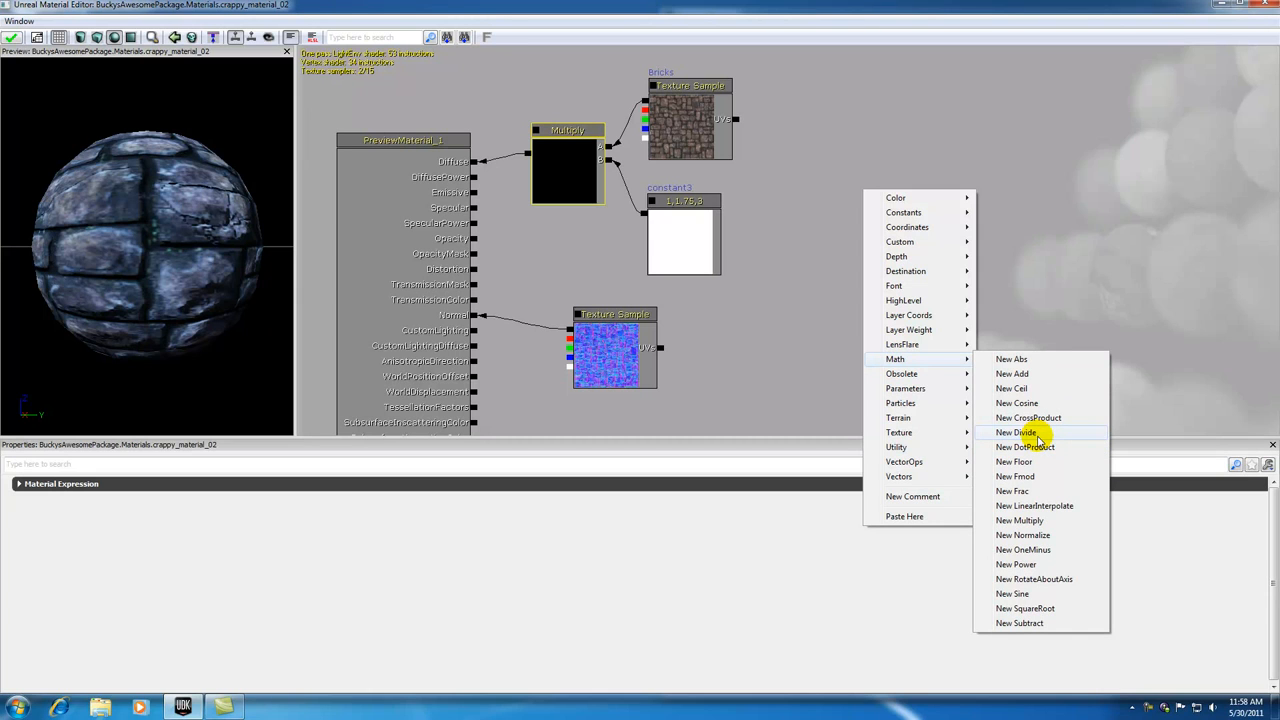
{"action": "left_click", "coordinate": [1040, 220]}
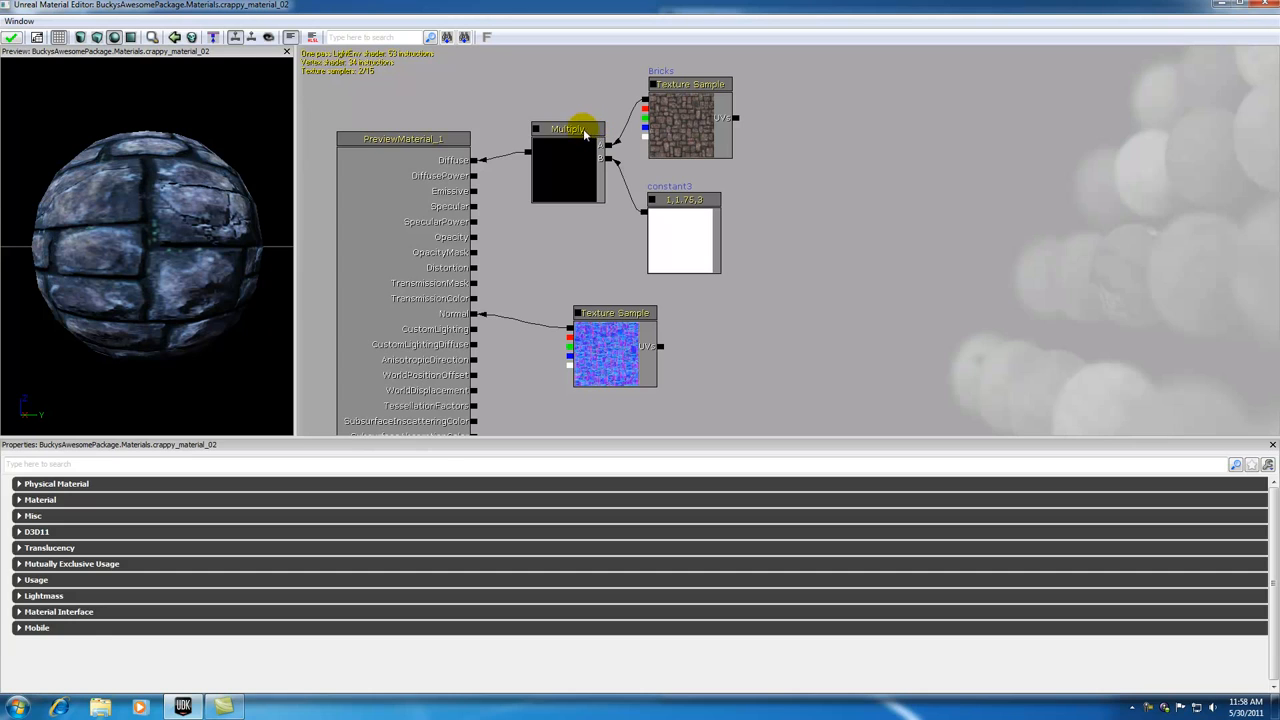
{"action": "left_click", "coordinate": [587, 127]}
{"action": "left_click", "coordinate": [675, 198]}
{"action": "left_click", "coordinate": [678, 83]}
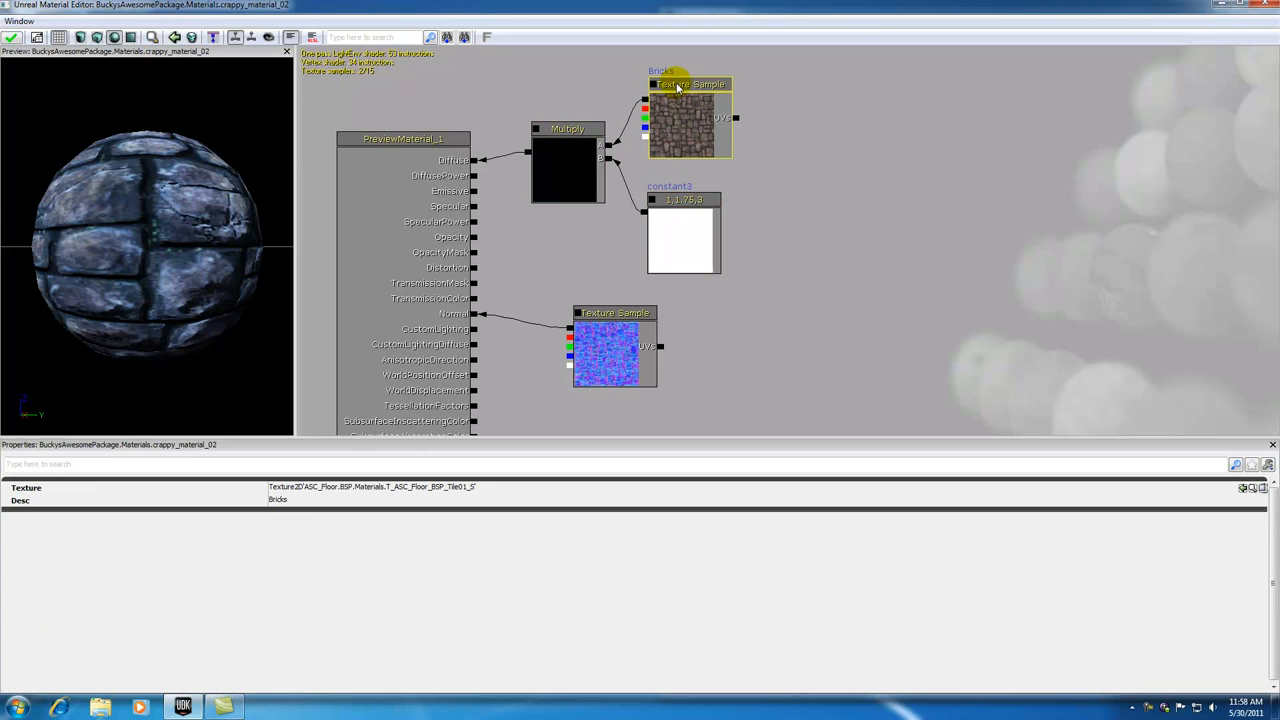
{"action": "left_click", "coordinate": [623, 310]}
{"action": "left_click", "coordinate": [862, 236]}
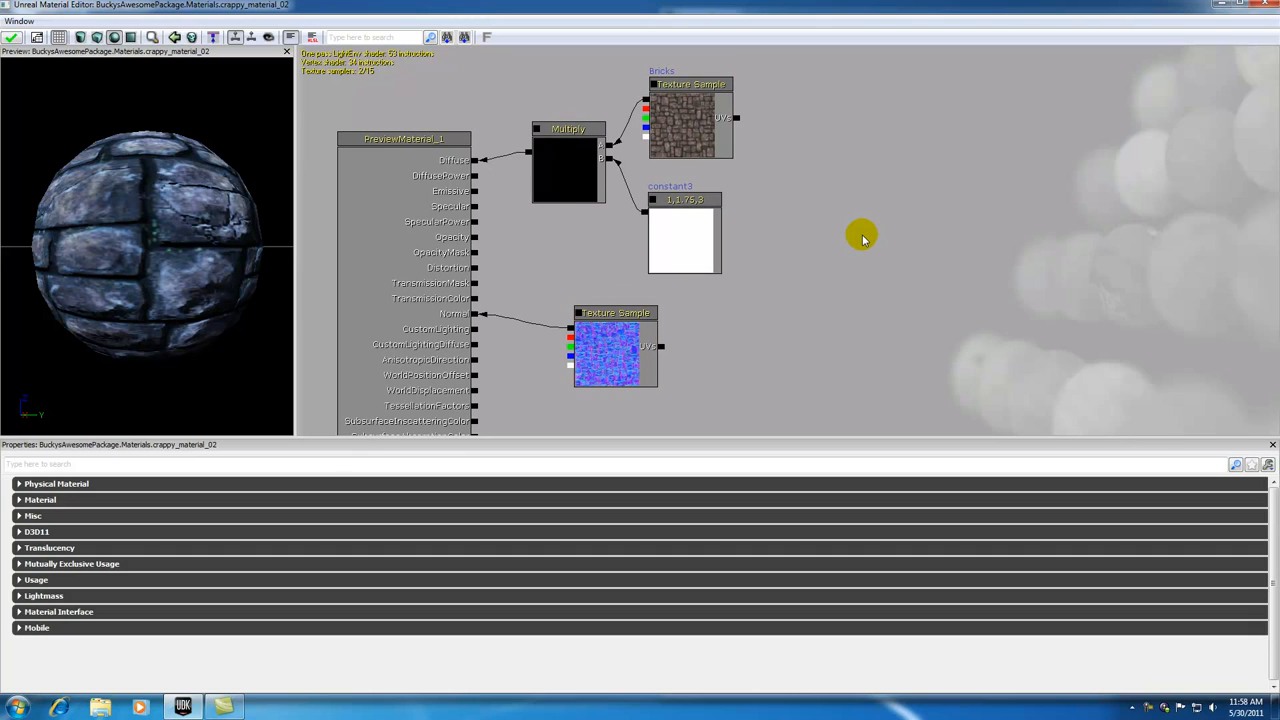